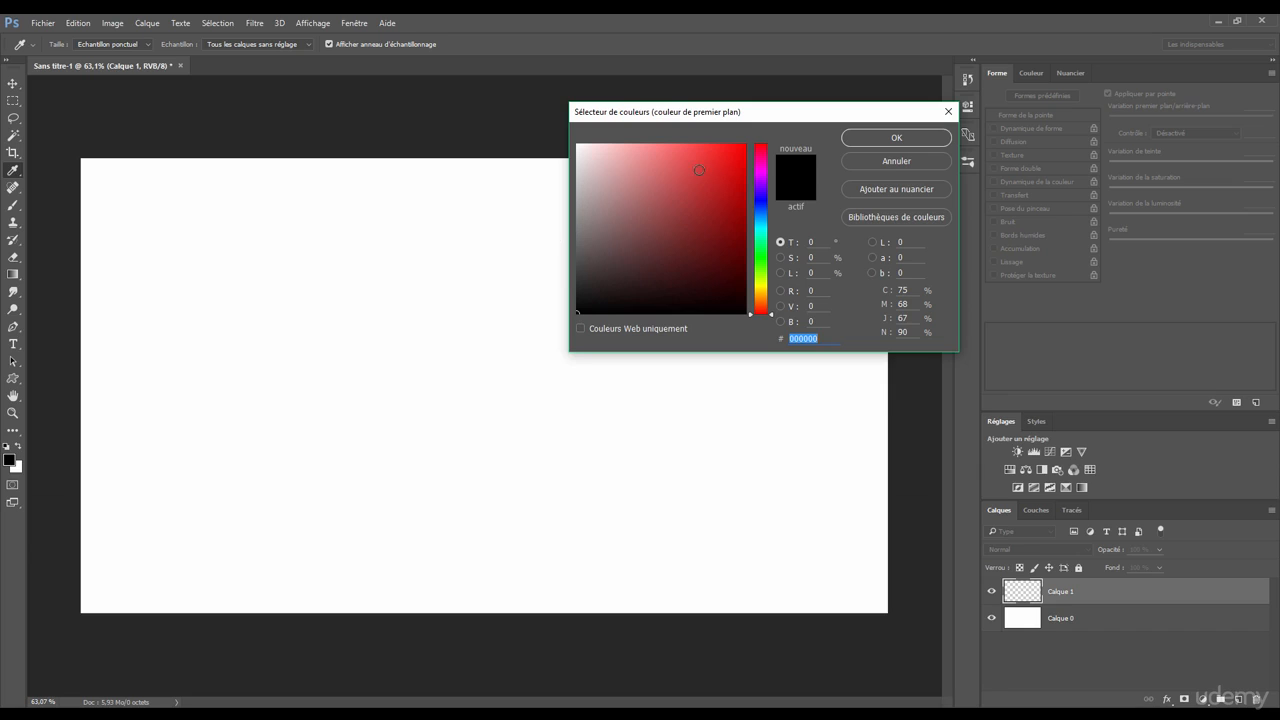
Step: Set the foreground colour to coral red #e56565 and choose a hard round brush tip
{"action": "left_click_drag", "start_coordinate": [698, 159], "coordinate": [671, 161]}
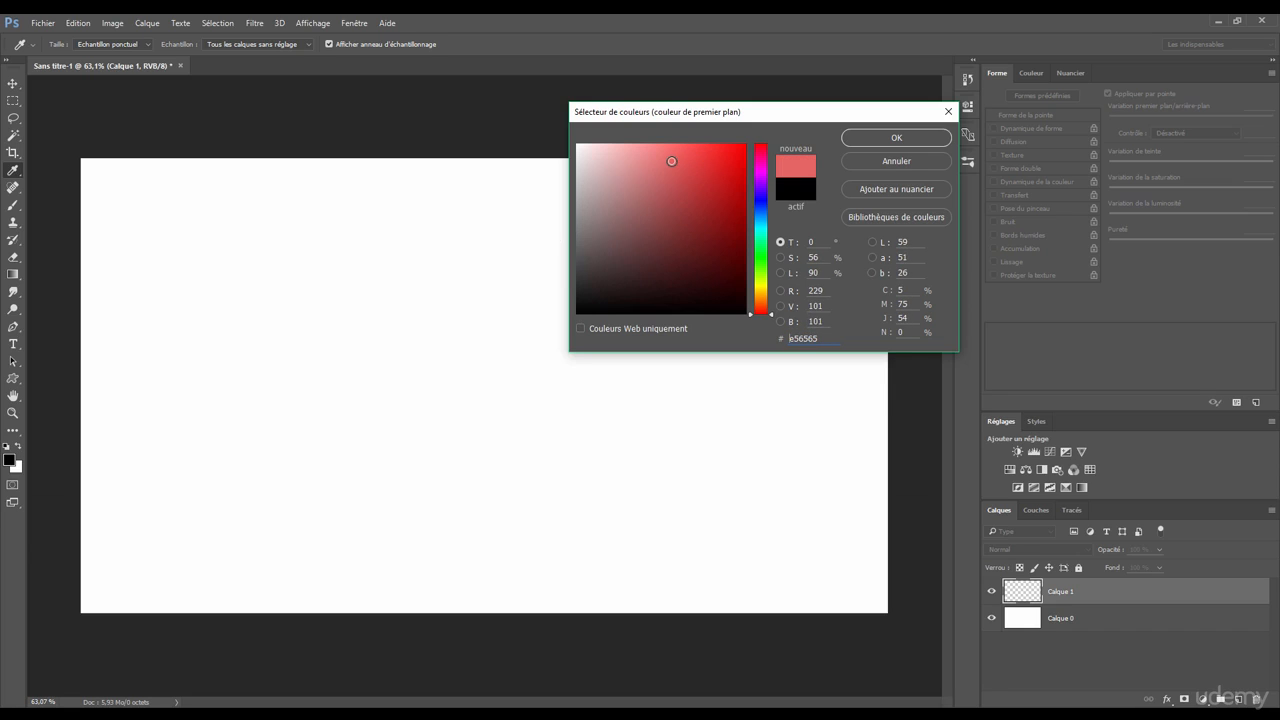
{"action": "left_click", "coordinate": [890, 137]}
{"action": "right_click", "coordinate": [469, 270]}
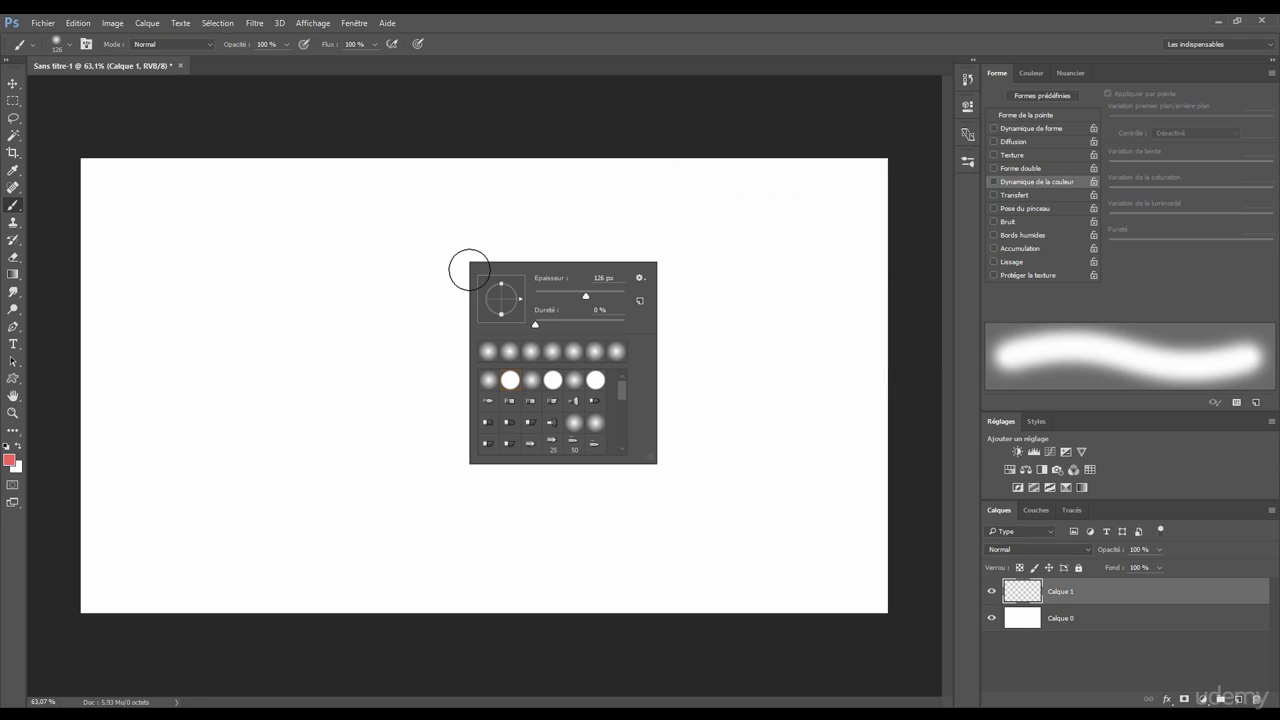
{"action": "key", "text": "Return"}
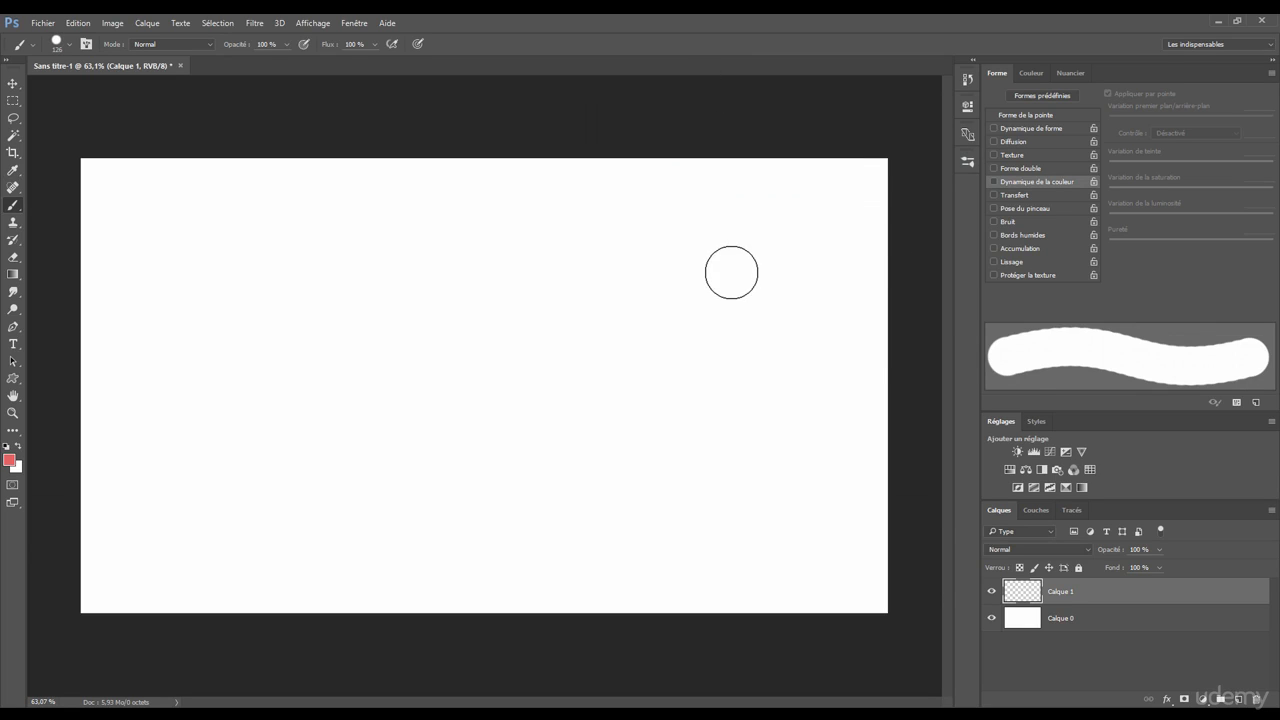
Step: Paint overlapping freehand test strokes in red across the canvas on Calque 1 and undo them all
{"action": "mouse_move", "coordinate": [766, 249]}
{"action": "left_mouse_down"}
{"action": "mouse_move", "coordinate": [622, 356]}
{"action": "mouse_move", "coordinate": [439, 287]}
{"action": "mouse_move", "coordinate": [429, 312]}
{"action": "mouse_move", "coordinate": [249, 269]}
{"action": "mouse_move", "coordinate": [293, 403]}
{"action": "mouse_move", "coordinate": [467, 433]}
{"action": "mouse_move", "coordinate": [351, 355]}
{"action": "mouse_move", "coordinate": [399, 362]}
{"action": "mouse_move", "coordinate": [441, 410]}
{"action": "mouse_move", "coordinate": [402, 379]}
{"action": "mouse_move", "coordinate": [410, 273]}
{"action": "mouse_move", "coordinate": [511, 309]}
{"action": "left_mouse_up"}
{"action": "left_click_drag", "start_coordinate": [379, 263], "coordinate": [388, 366]}
{"action": "left_click_drag", "start_coordinate": [230, 363], "coordinate": [346, 435]}
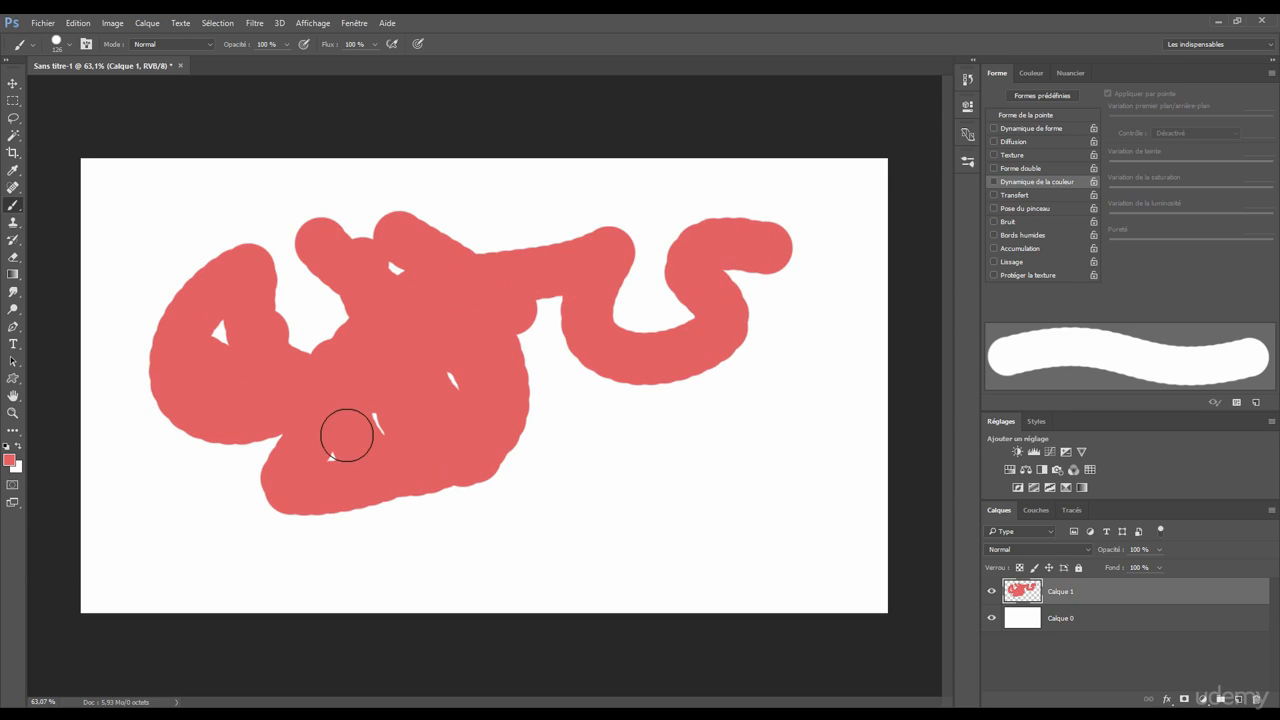
{"action": "key", "text": "ctrl+z"}
{"action": "key", "text": "ctrl+z"}
{"action": "key", "text": "ctrl+z"}
{"action": "key", "text": "ctrl+z"}
{"action": "key", "text": "ctrl+z"}
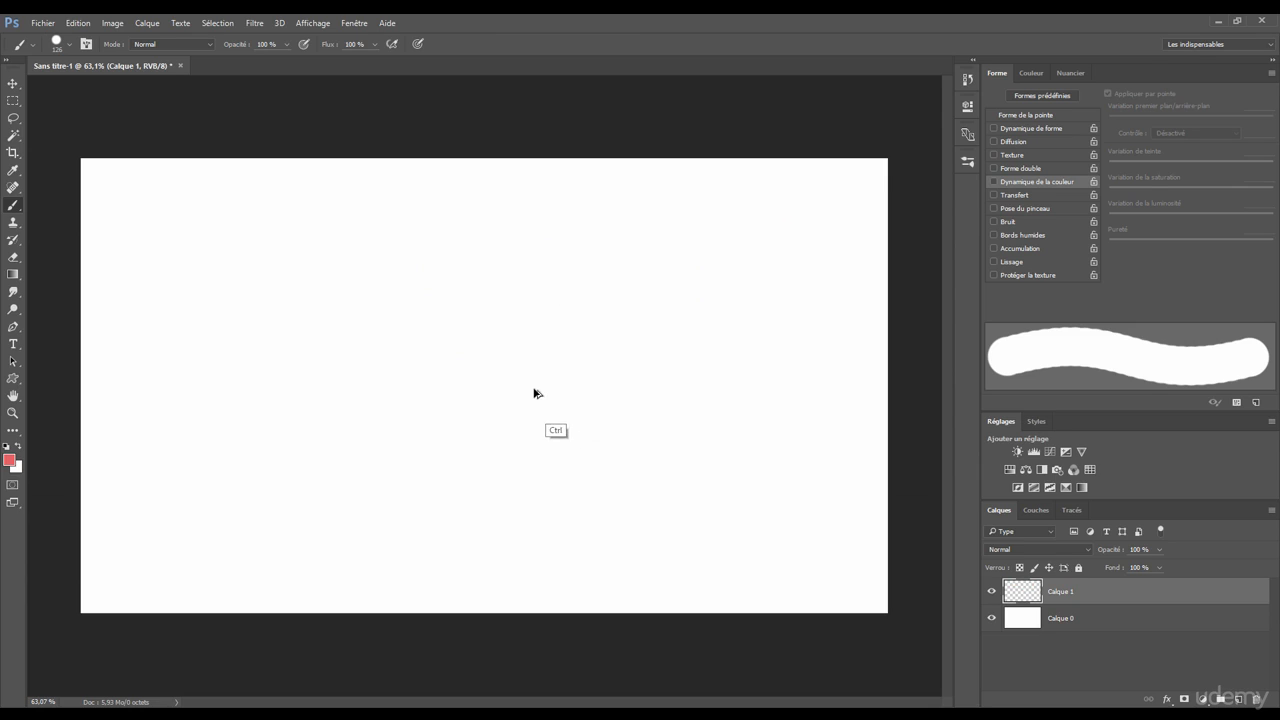
Step: Enable colour dynamics (Dynamique de la couleur) for the brush and set the background colour to light blue #67c9f2
{"action": "left_click", "coordinate": [993, 182]}
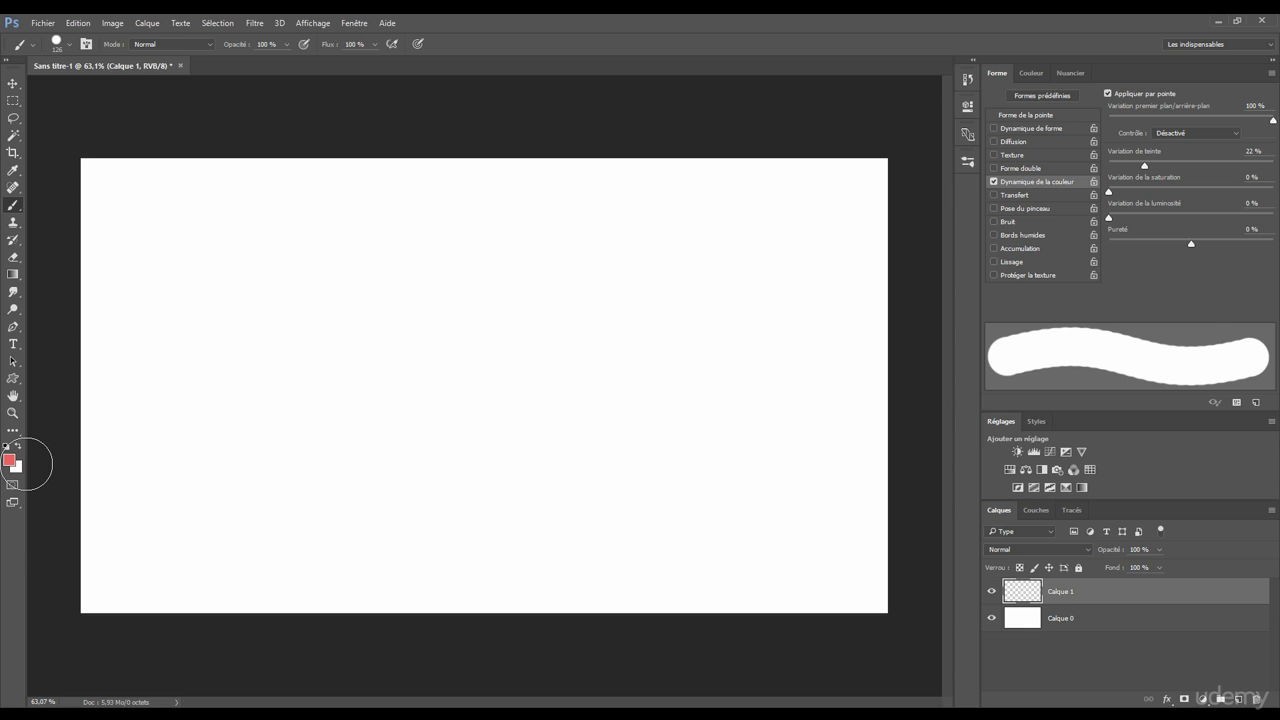
{"action": "left_click", "coordinate": [16, 467]}
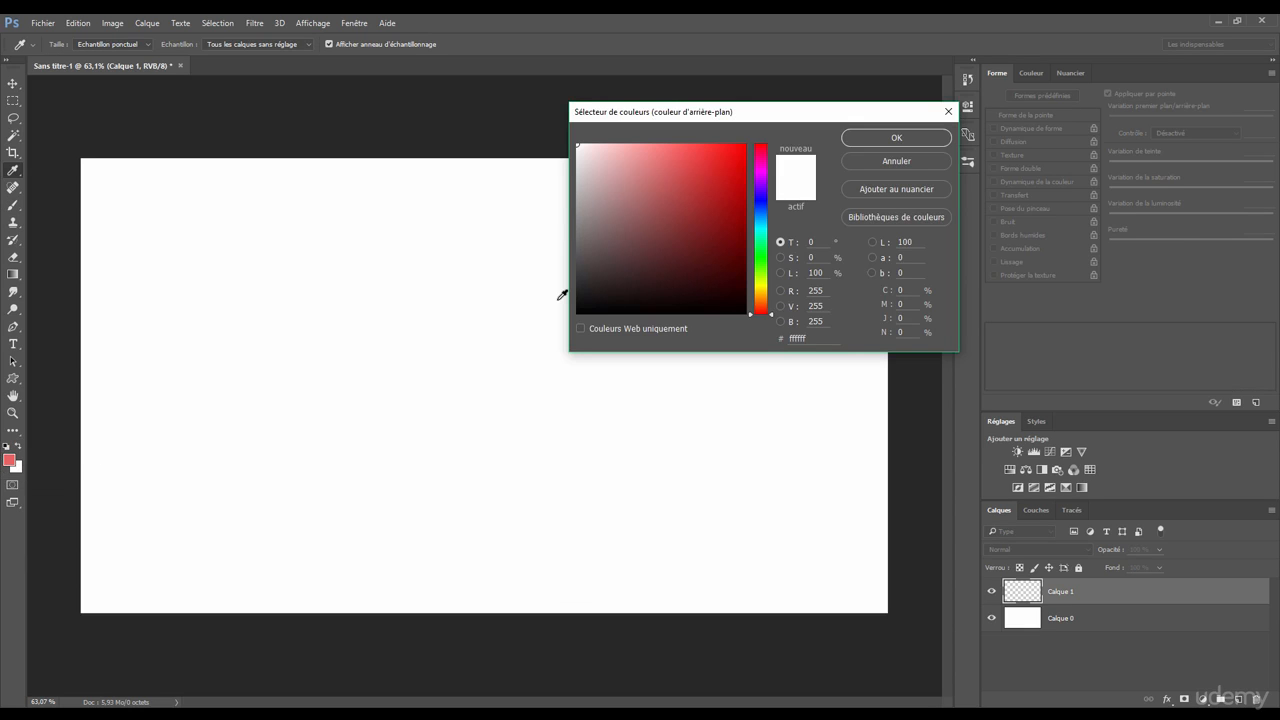
{"action": "left_click_drag", "start_coordinate": [760, 300], "coordinate": [760, 220]}
{"action": "left_click", "coordinate": [674, 152]}
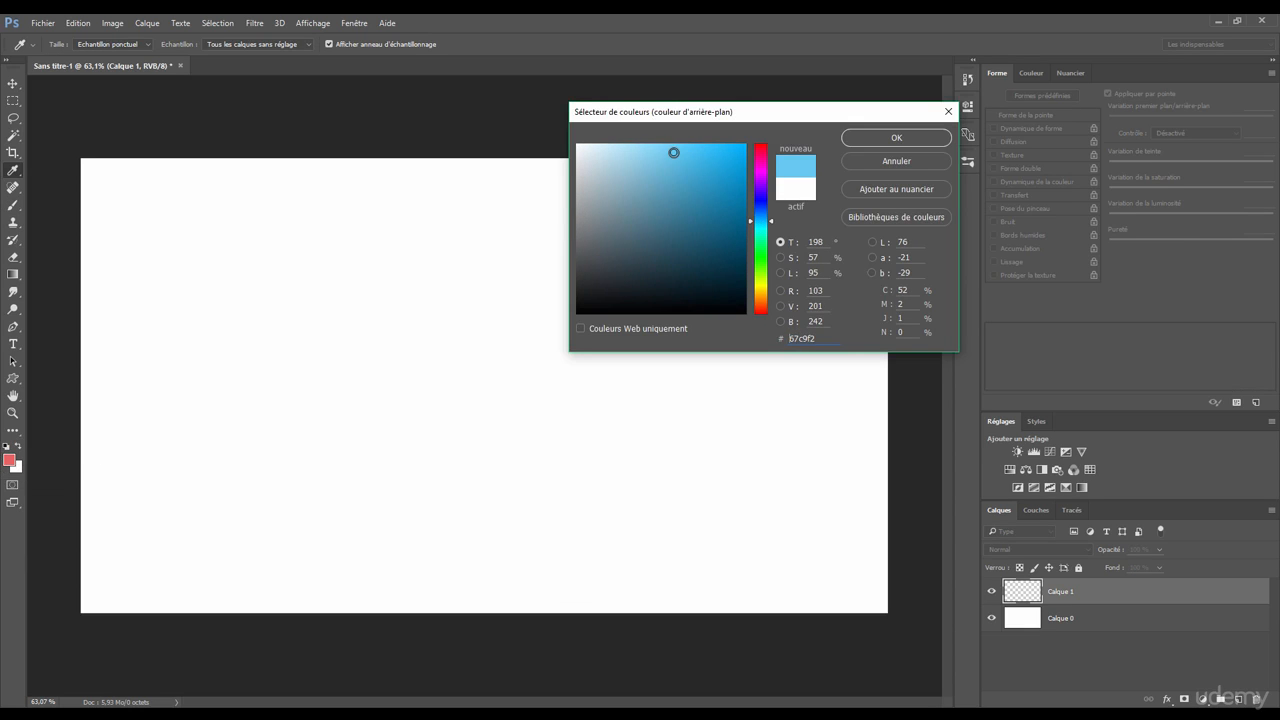
{"action": "left_click", "coordinate": [890, 136]}
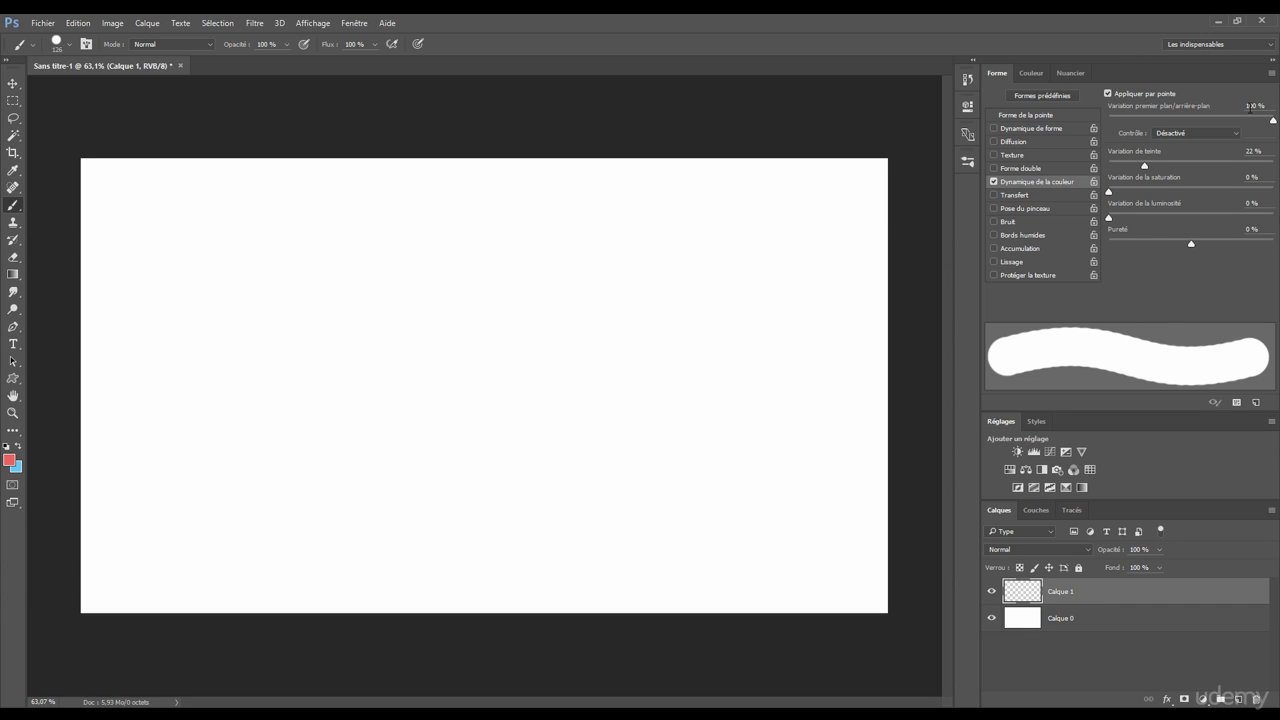
Step: Set the hue variation to 0 %, painting a long winding test stroke before and after the change and undoing each
{"action": "mouse_move", "coordinate": [689, 309]}
{"action": "left_mouse_down"}
{"action": "mouse_move", "coordinate": [551, 297]}
{"action": "mouse_move", "coordinate": [413, 312]}
{"action": "mouse_move", "coordinate": [317, 355]}
{"action": "mouse_move", "coordinate": [396, 463]}
{"action": "mouse_move", "coordinate": [507, 432]}
{"action": "mouse_move", "coordinate": [626, 439]}
{"action": "mouse_move", "coordinate": [722, 484]}
{"action": "mouse_move", "coordinate": [806, 335]}
{"action": "mouse_move", "coordinate": [682, 248]}
{"action": "mouse_move", "coordinate": [400, 221]}
{"action": "mouse_move", "coordinate": [246, 253]}
{"action": "mouse_move", "coordinate": [178, 370]}
{"action": "mouse_move", "coordinate": [261, 531]}
{"action": "mouse_move", "coordinate": [505, 572]}
{"action": "left_mouse_up"}
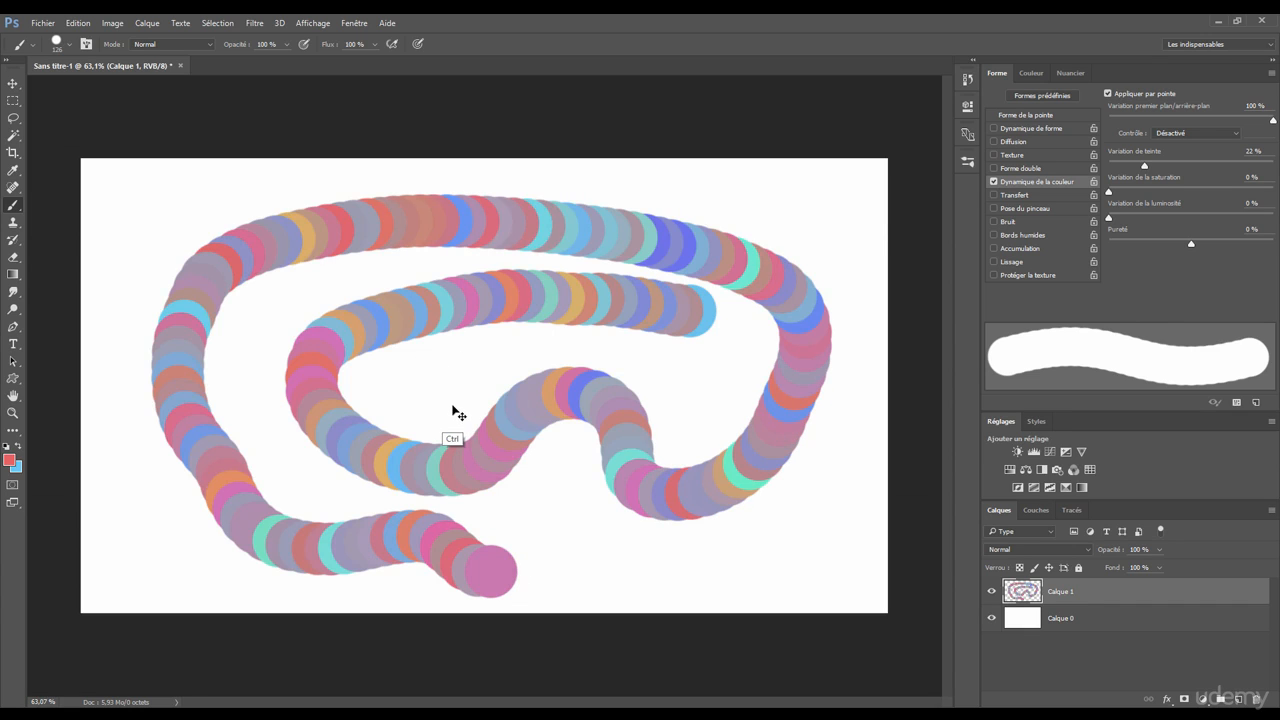
{"action": "key", "text": "ctrl+alt+z"}
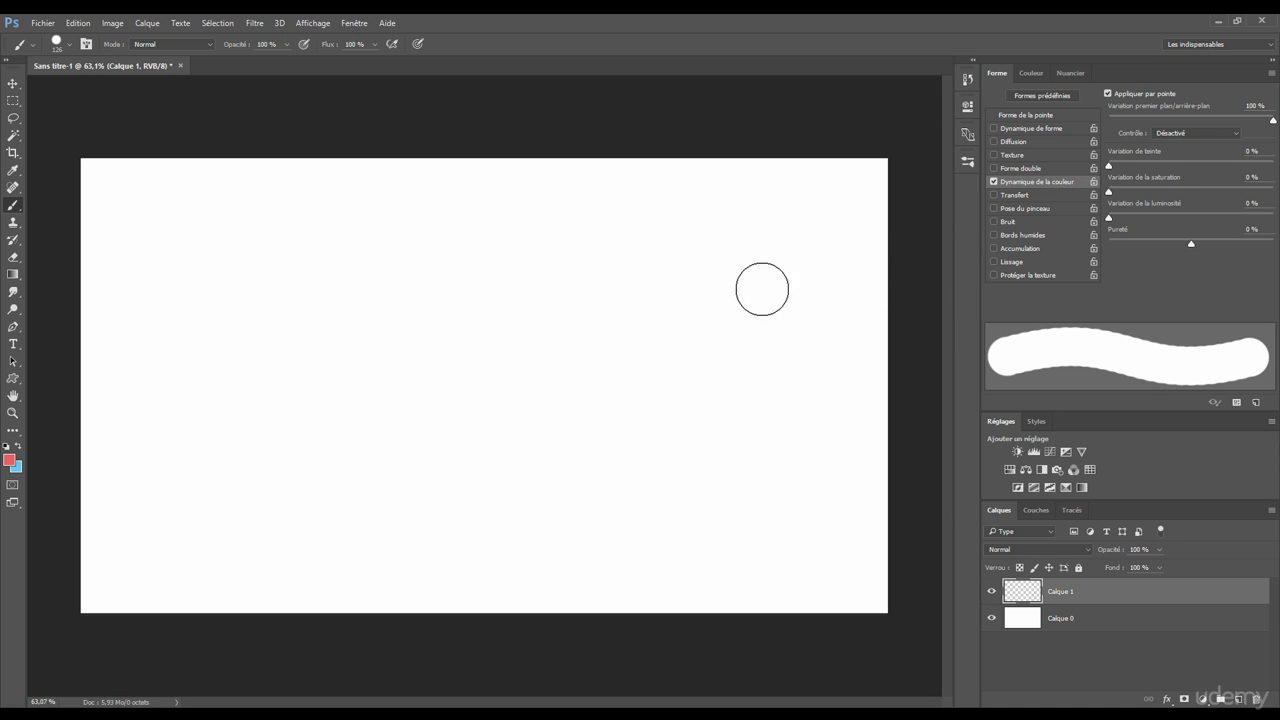
{"action": "mouse_move", "coordinate": [810, 274]}
{"action": "left_mouse_down"}
{"action": "mouse_move", "coordinate": [366, 262]}
{"action": "mouse_move", "coordinate": [258, 277]}
{"action": "mouse_move", "coordinate": [208, 371]}
{"action": "mouse_move", "coordinate": [321, 403]}
{"action": "mouse_move", "coordinate": [557, 362]}
{"action": "mouse_move", "coordinate": [637, 424]}
{"action": "mouse_move", "coordinate": [839, 482]}
{"action": "mouse_move", "coordinate": [577, 548]}
{"action": "mouse_move", "coordinate": [451, 471]}
{"action": "mouse_move", "coordinate": [245, 528]}
{"action": "left_mouse_up"}
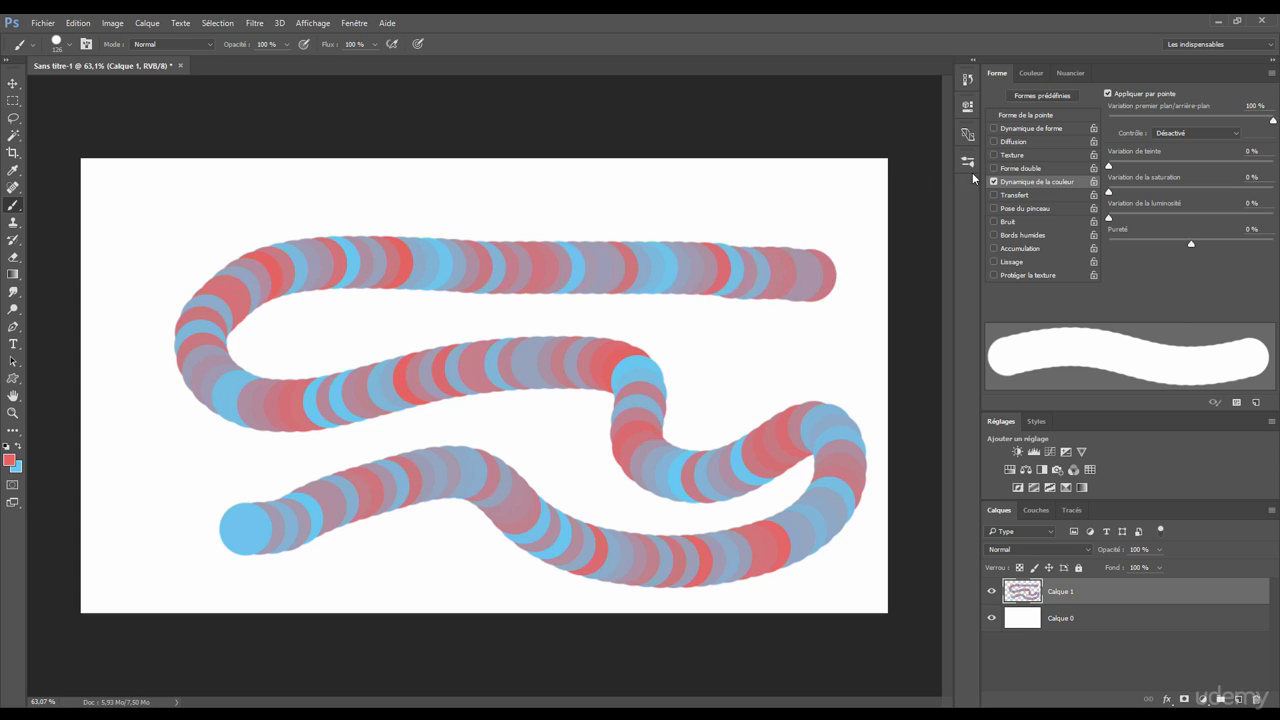
{"action": "key", "text": "ctrl+z"}
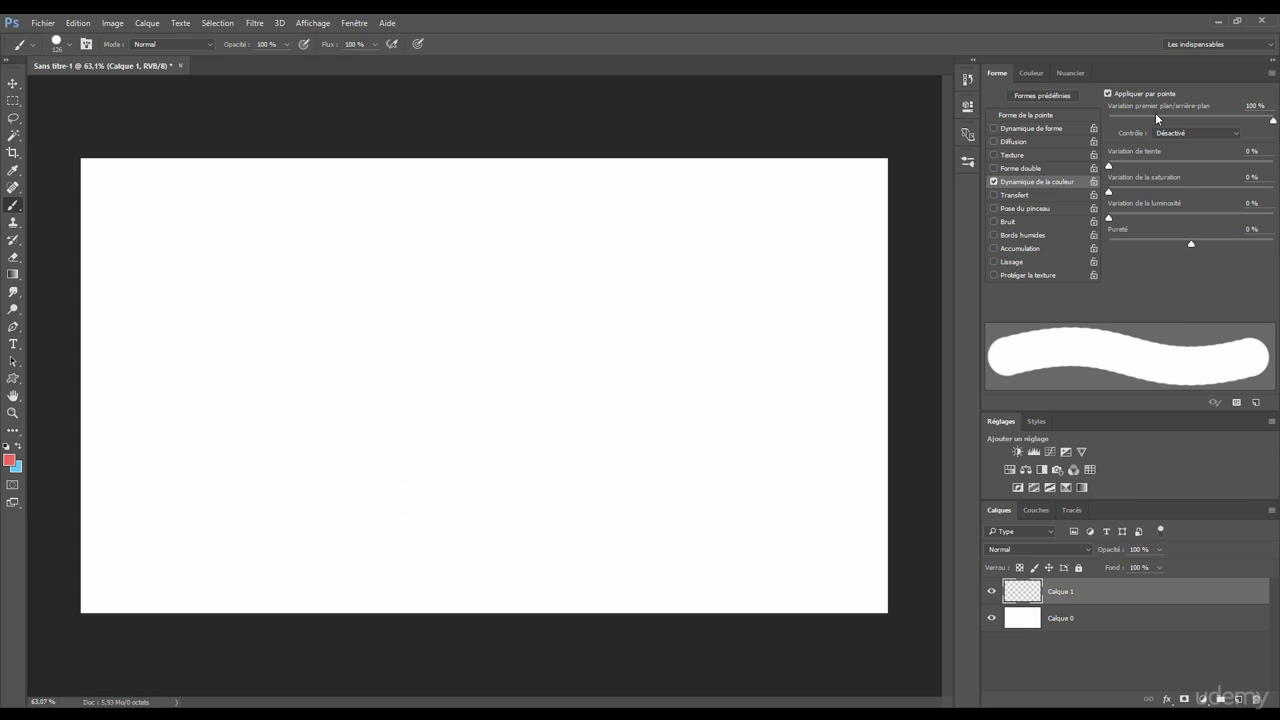
Step: Turn off Appliquer par pointe and paint eight separate test strokes across the canvas
{"action": "left_click", "coordinate": [1107, 93]}
{"action": "mouse_move", "coordinate": [826, 285]}
{"action": "left_mouse_down"}
{"action": "mouse_move", "coordinate": [431, 281]}
{"action": "mouse_move", "coordinate": [268, 309]}
{"action": "mouse_move", "coordinate": [227, 375]}
{"action": "mouse_move", "coordinate": [362, 438]}
{"action": "mouse_move", "coordinate": [676, 386]}
{"action": "mouse_move", "coordinate": [755, 440]}
{"action": "left_mouse_up"}
{"action": "mouse_move", "coordinate": [728, 515]}
{"action": "left_mouse_down"}
{"action": "mouse_move", "coordinate": [475, 513]}
{"action": "mouse_move", "coordinate": [208, 562]}
{"action": "left_mouse_up"}
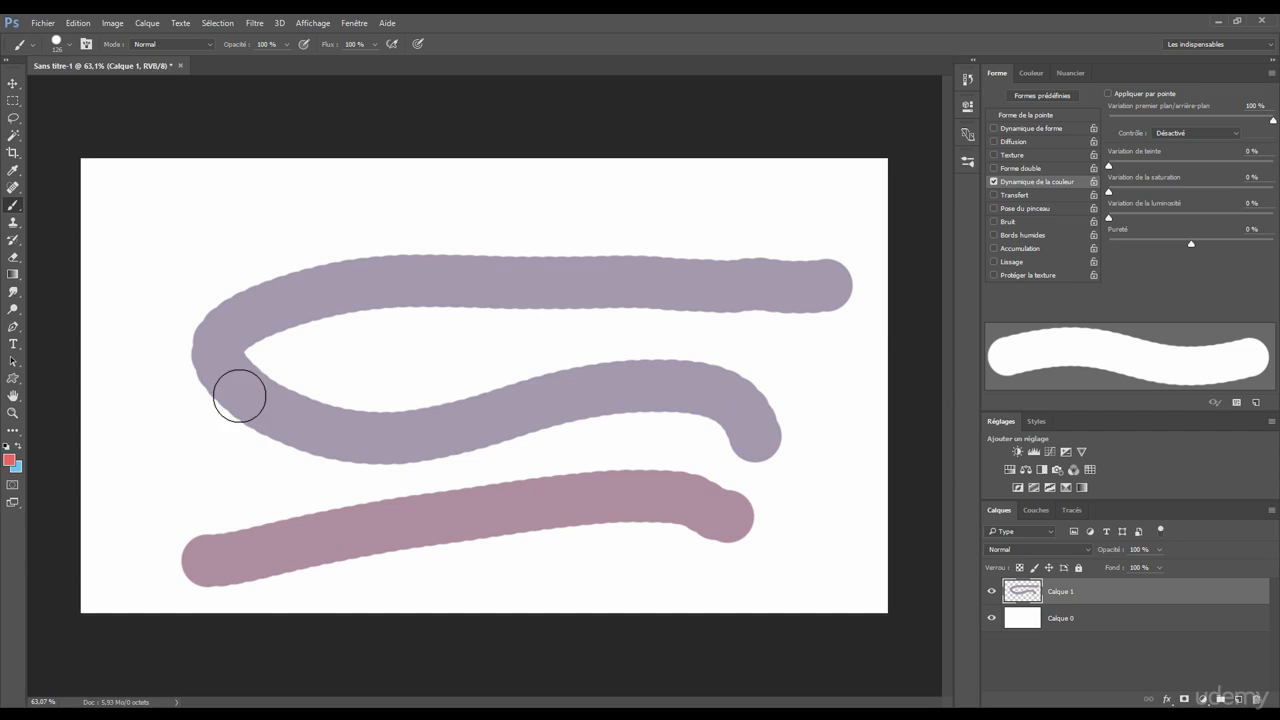
{"action": "left_click_drag", "start_coordinate": [228, 222], "coordinate": [545, 216]}
{"action": "left_click_drag", "start_coordinate": [673, 207], "coordinate": [804, 216]}
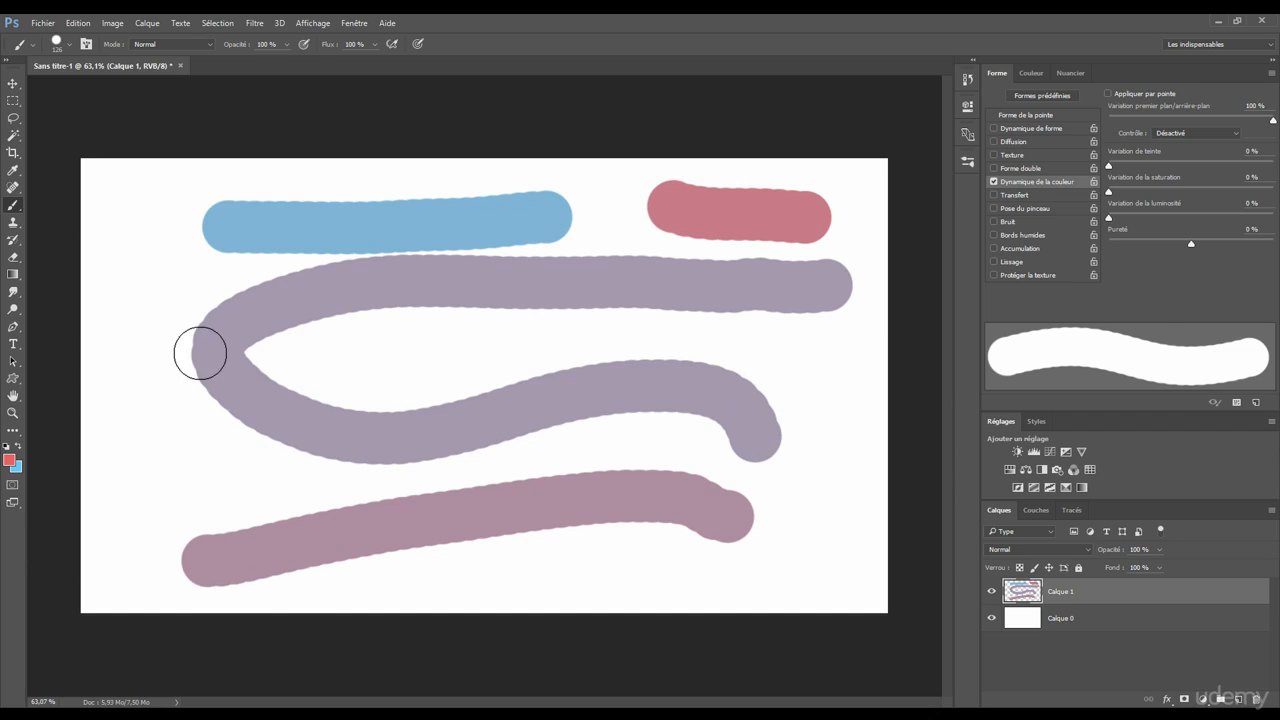
{"action": "left_click_drag", "start_coordinate": [150, 322], "coordinate": [158, 426]}
{"action": "left_click_drag", "start_coordinate": [140, 214], "coordinate": [175, 257]}
{"action": "left_click_drag", "start_coordinate": [360, 358], "coordinate": [481, 365]}
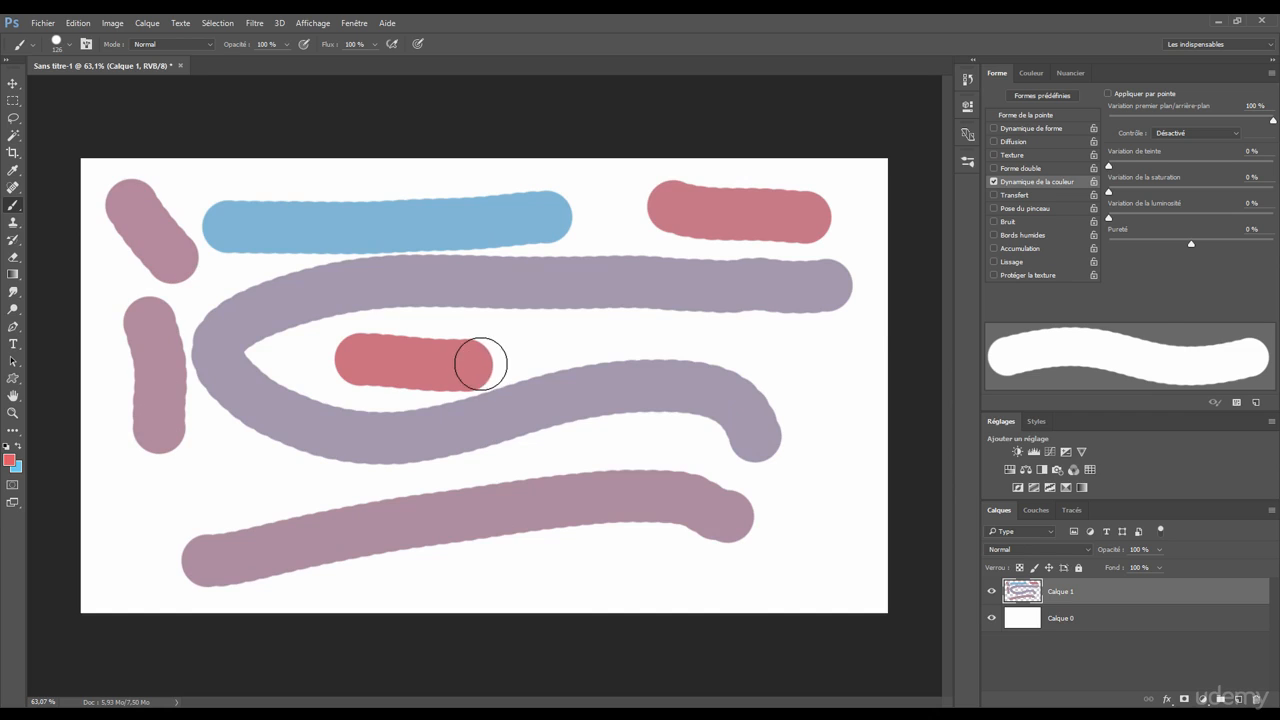
{"action": "left_click_drag", "start_coordinate": [593, 343], "coordinate": [664, 354]}
Step: Undo all eight test strokes and turn Appliquer par pointe back on
{"action": "key", "text": "ctrl+alt+z"}
{"action": "key", "text": "ctrl+alt+z"}
{"action": "key", "text": "ctrl+alt+z"}
{"action": "key", "text": "ctrl+alt+z"}
{"action": "key", "text": "ctrl+alt+z"}
{"action": "key", "text": "ctrl+alt+z"}
{"action": "key", "text": "ctrl+alt+z"}
{"action": "key", "text": "ctrl+alt+z"}
{"action": "key", "text": "ctrl+alt+z"}
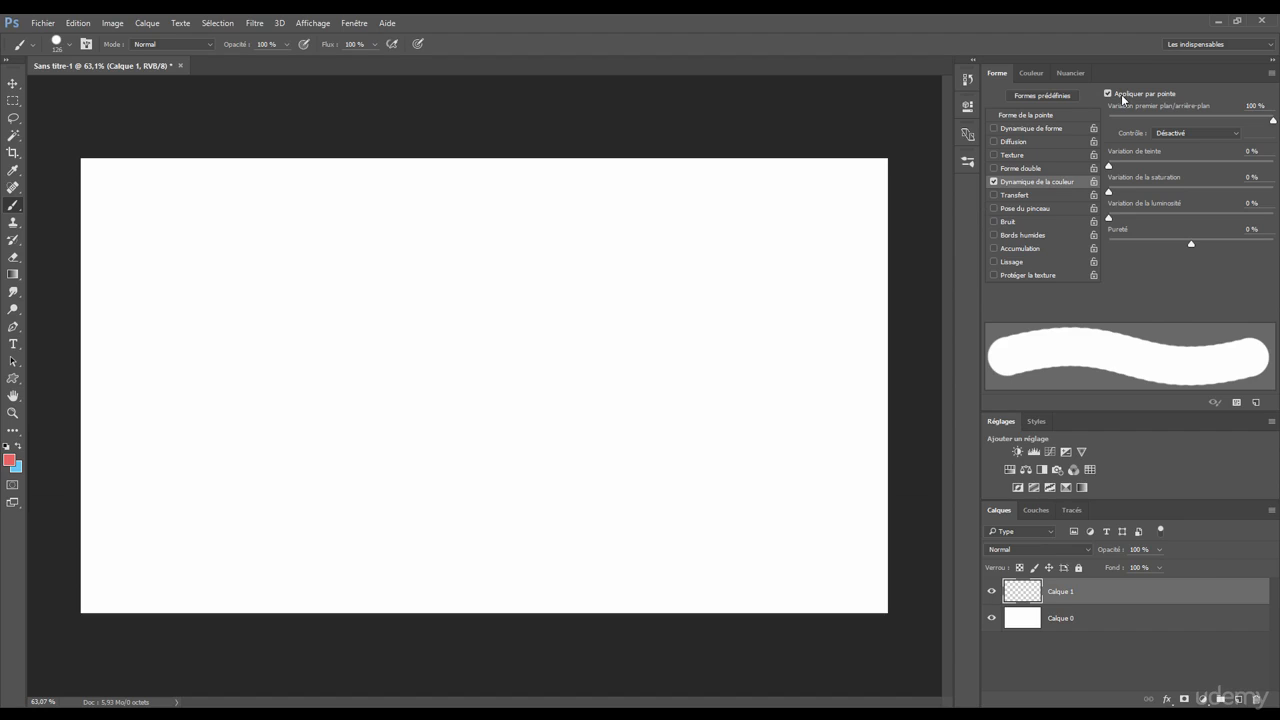
Step: Paint a U-shaped test stroke with per-tip colour variation in the upper canvas and inspect its individual dabs up close
{"action": "mouse_move", "coordinate": [803, 285]}
{"action": "left_mouse_down"}
{"action": "mouse_move", "coordinate": [246, 230]}
{"action": "mouse_move", "coordinate": [177, 283]}
{"action": "mouse_move", "coordinate": [211, 326]}
{"action": "mouse_move", "coordinate": [444, 359]}
{"action": "mouse_move", "coordinate": [562, 400]}
{"action": "left_mouse_up"}
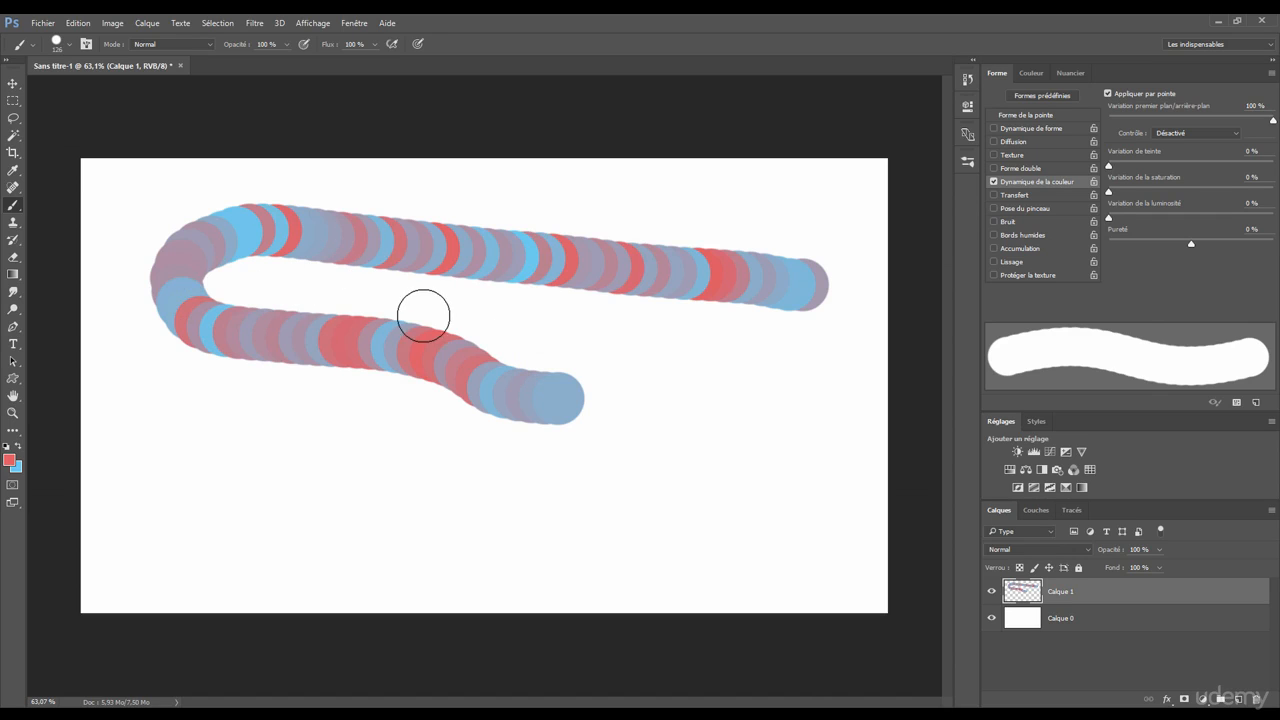
{"action": "left_click_drag", "start_coordinate": [571, 268], "coordinate": [645, 265]}
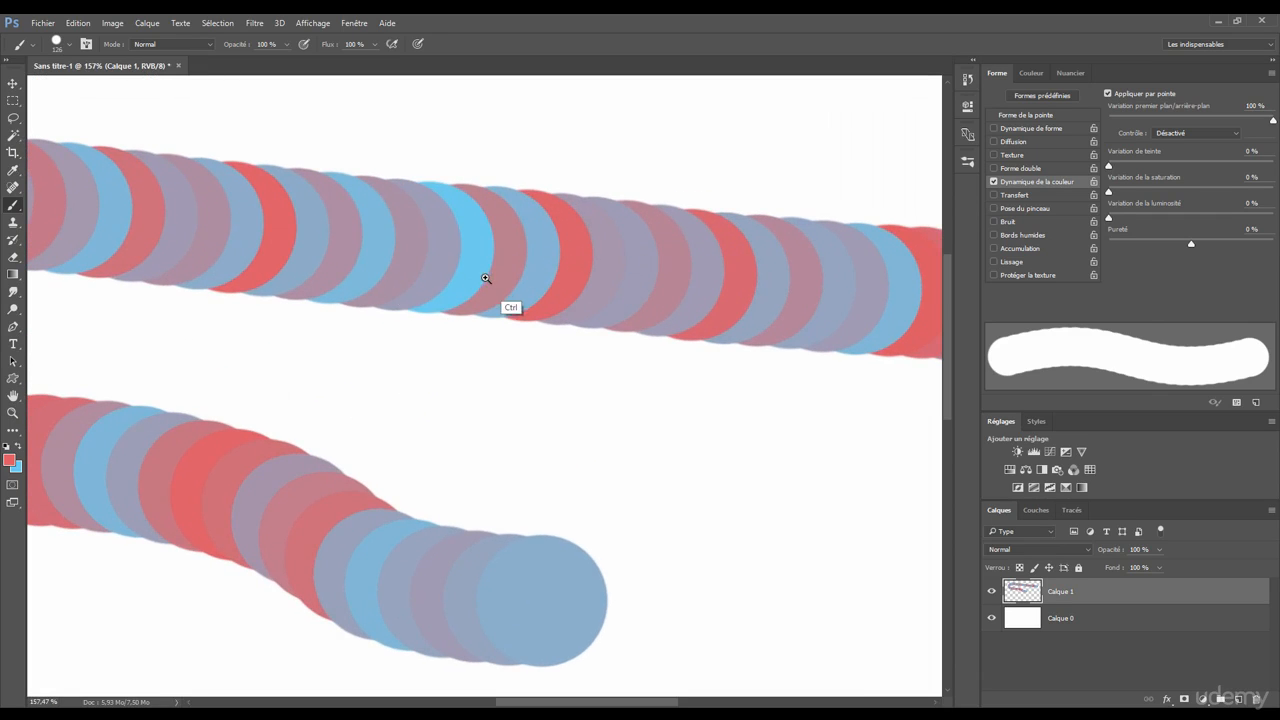
{"action": "left_click_drag", "start_coordinate": [482, 280], "coordinate": [394, 287]}
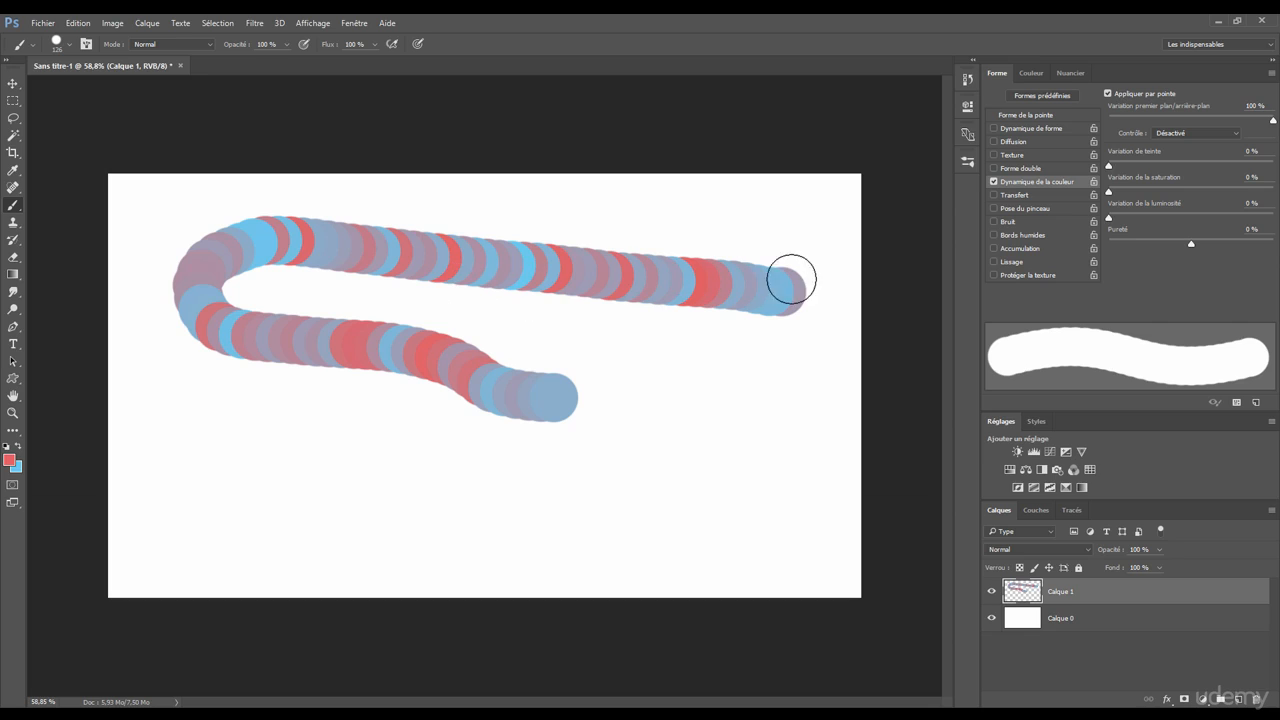
Step: Turn off spacing (Pas) in the brush tip shape, paint a winding test stroke below the first, and undo it
{"action": "left_click", "coordinate": [1027, 116]}
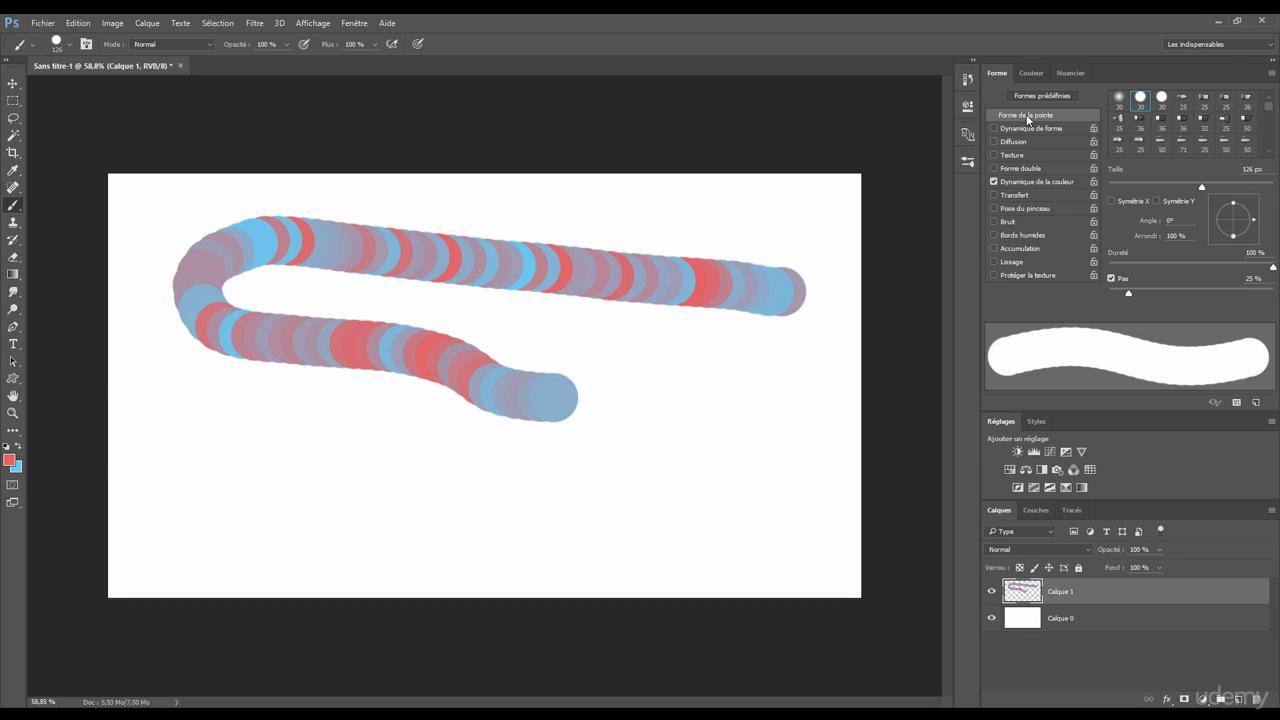
{"action": "left_click", "coordinate": [1110, 278]}
{"action": "mouse_move", "coordinate": [824, 386]}
{"action": "left_mouse_down"}
{"action": "mouse_move", "coordinate": [665, 508]}
{"action": "mouse_move", "coordinate": [286, 463]}
{"action": "mouse_move", "coordinate": [217, 543]}
{"action": "mouse_move", "coordinate": [555, 576]}
{"action": "left_mouse_up"}
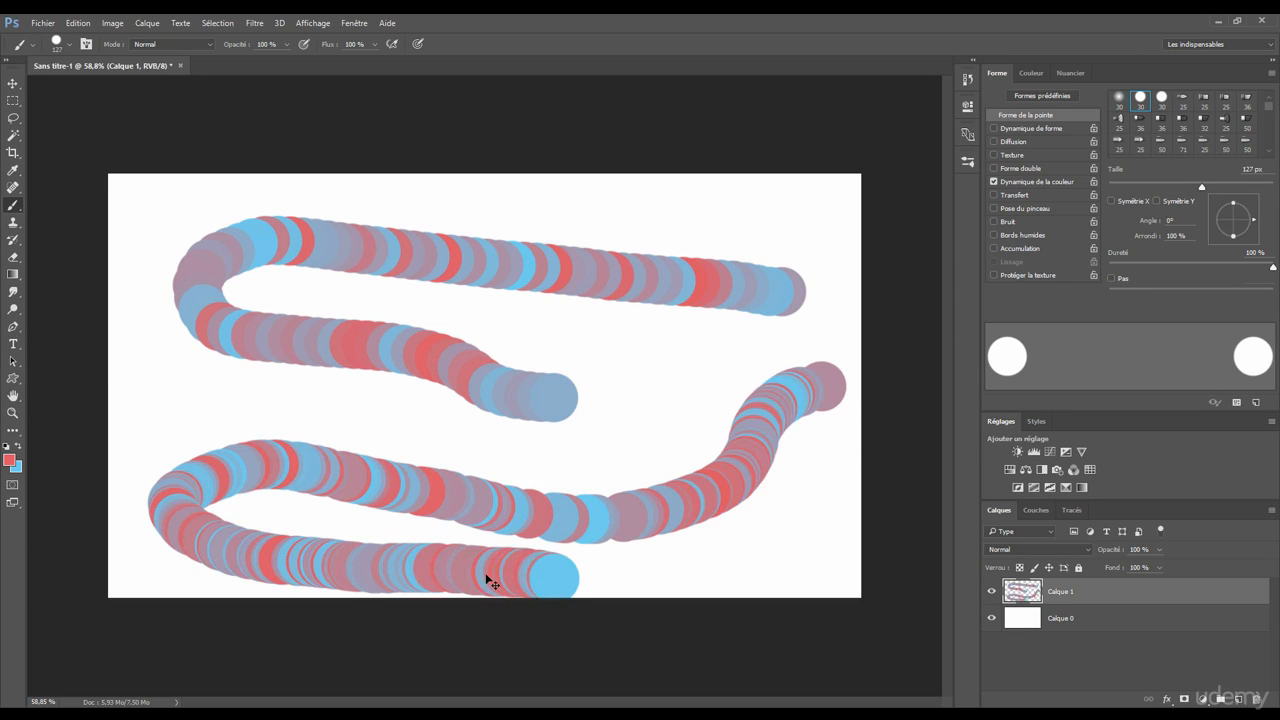
{"action": "left_click_drag", "start_coordinate": [374, 568], "coordinate": [585, 560]}
{"action": "key", "text": "ctrl+alt+z"}
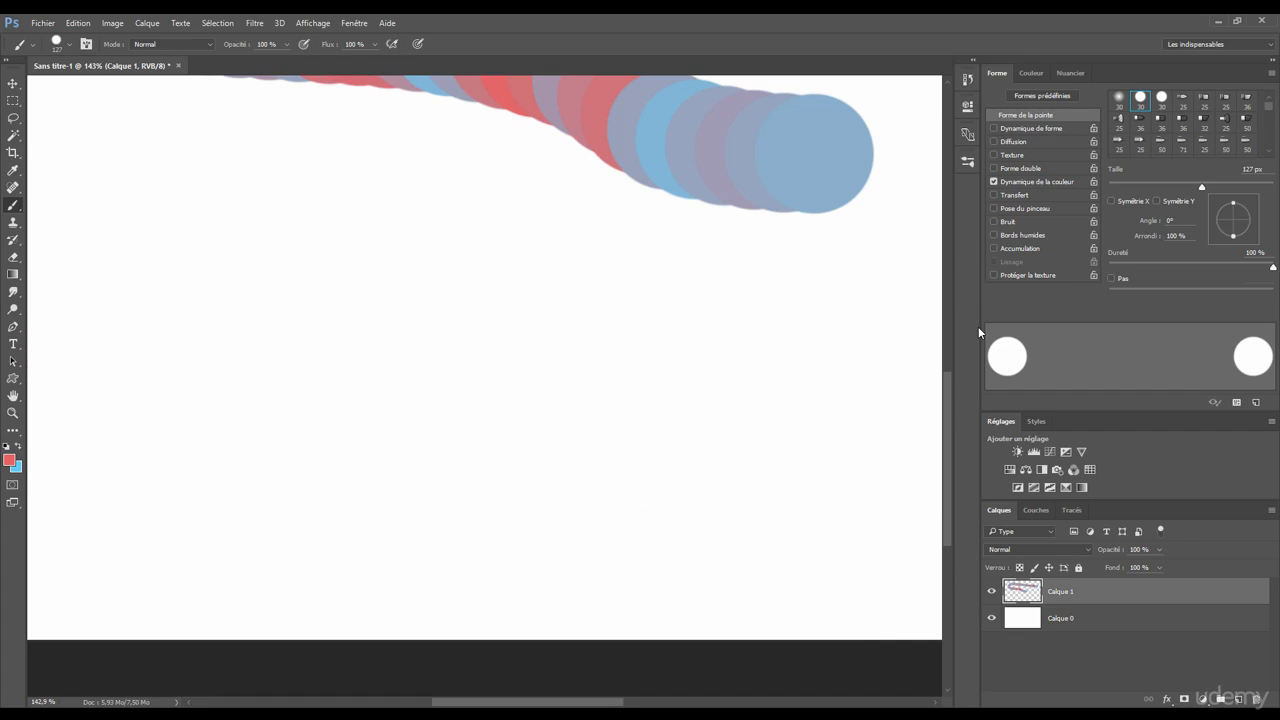
Step: Turn spacing (Pas) back on at 1 % and paint a U-shaped test stroke in the lower canvas
{"action": "left_click", "coordinate": [1110, 278]}
{"action": "left_click_drag", "start_coordinate": [1114, 295], "coordinate": [1104, 297]}
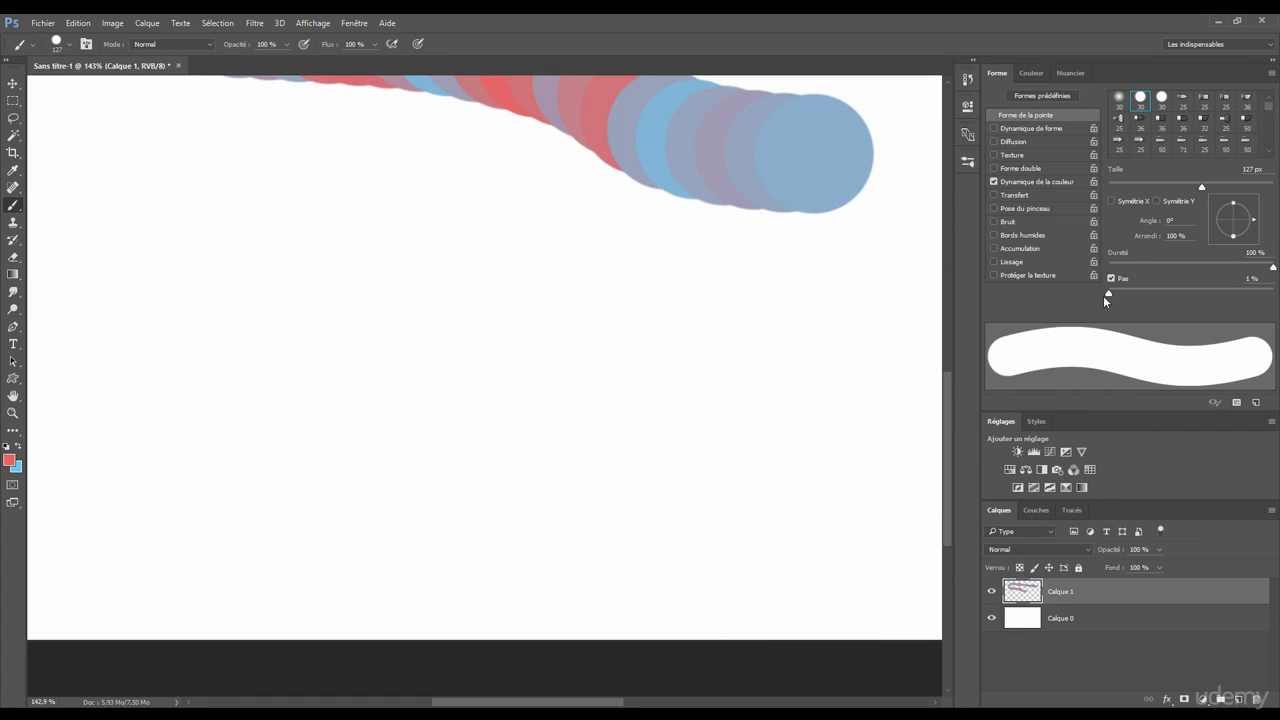
{"action": "mouse_move", "coordinate": [780, 364]}
{"action": "left_mouse_down"}
{"action": "mouse_move", "coordinate": [239, 327]}
{"action": "mouse_move", "coordinate": [150, 371]}
{"action": "mouse_move", "coordinate": [173, 450]}
{"action": "mouse_move", "coordinate": [293, 521]}
{"action": "mouse_move", "coordinate": [630, 515]}
{"action": "mouse_move", "coordinate": [714, 543]}
{"action": "left_mouse_up"}
{"action": "key", "text": "ctrl+space"}
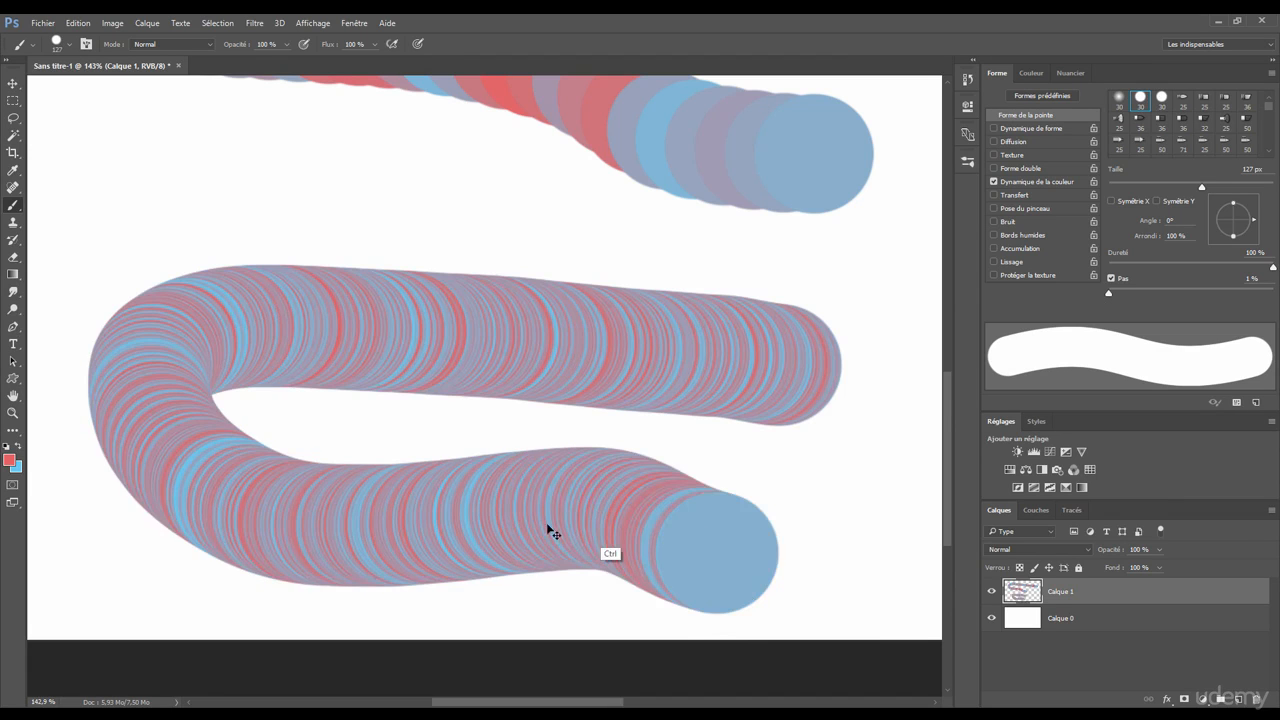
{"action": "mouse_move", "coordinate": [549, 529]}
{"action": "left_mouse_down"}
{"action": "mouse_move", "coordinate": [580, 527]}
{"action": "mouse_move", "coordinate": [470, 540]}
{"action": "left_mouse_up"}
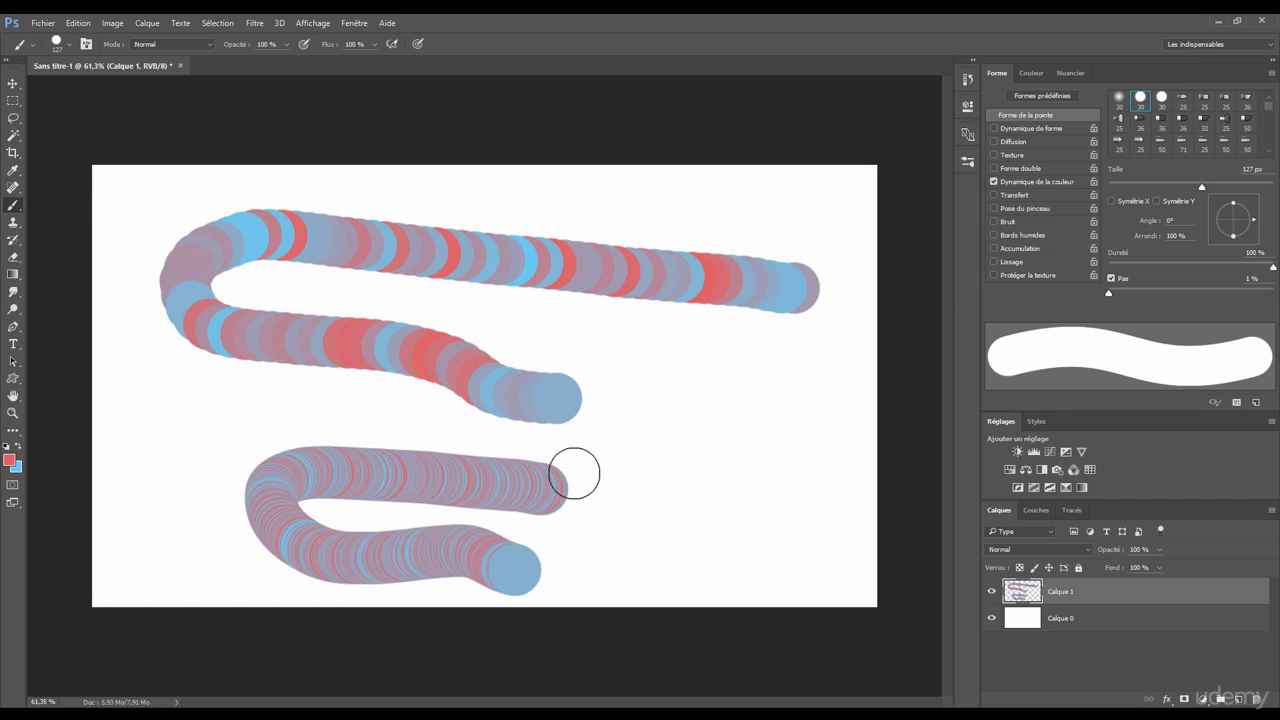
Step: Try out the 1 % spacing with extra strokes and single dabs in the empty area beside the existing strokes
{"action": "mouse_move", "coordinate": [522, 326]}
{"action": "left_mouse_down"}
{"action": "mouse_move", "coordinate": [641, 361]}
{"action": "mouse_move", "coordinate": [709, 409]}
{"action": "left_mouse_up"}
{"action": "key", "text": "ctrl+z"}
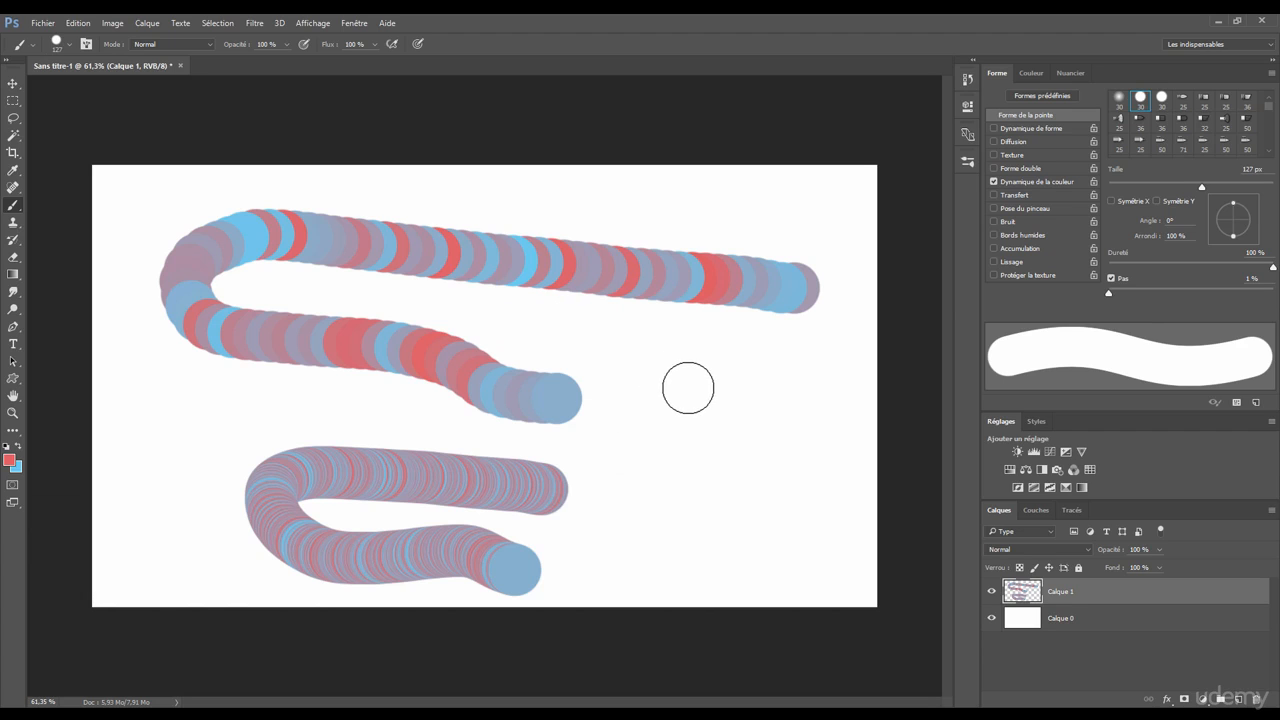
{"action": "left_click_drag", "start_coordinate": [600, 361], "coordinate": [652, 362]}
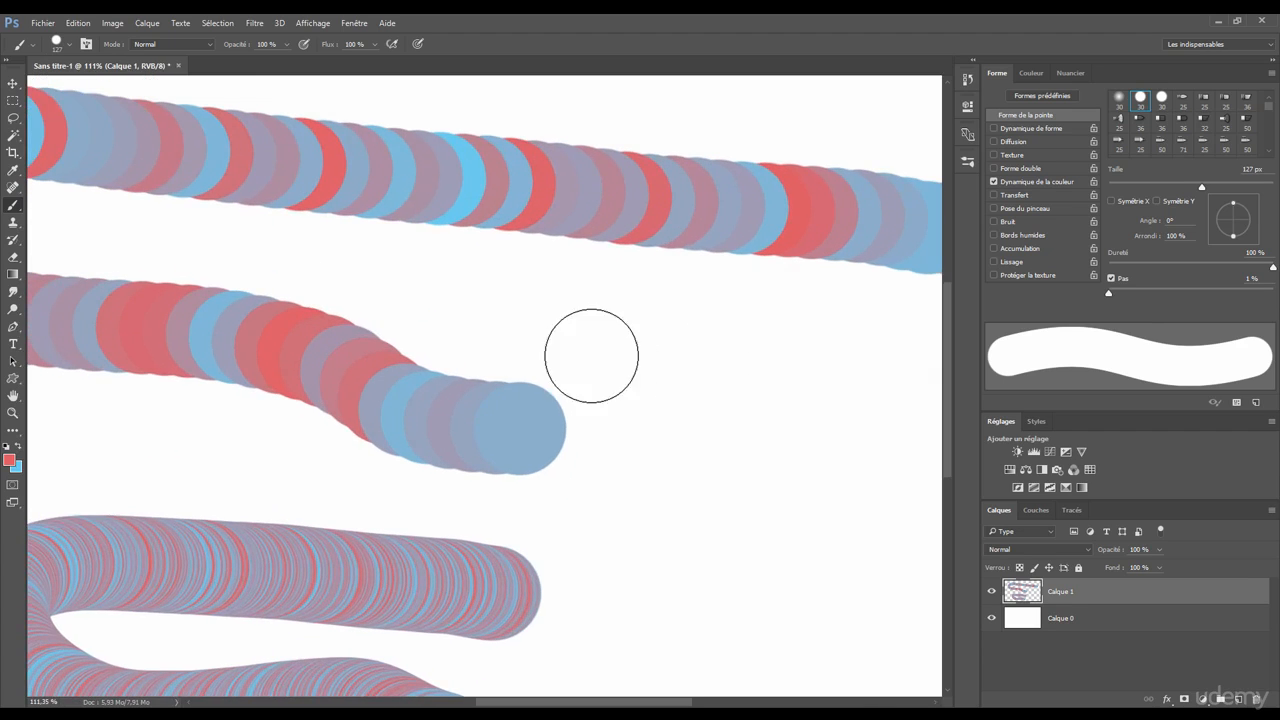
{"action": "left_click", "coordinate": [541, 310]}
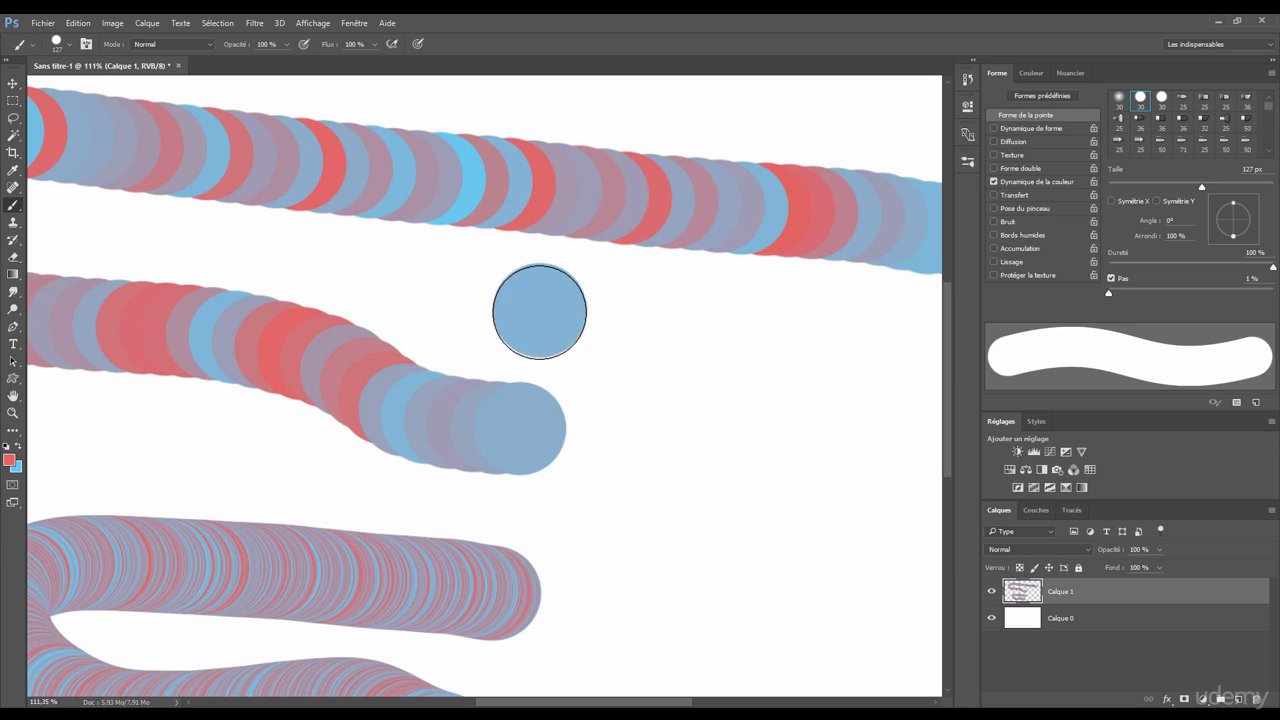
{"action": "left_click_drag", "start_coordinate": [541, 310], "coordinate": [568, 322]}
{"action": "left_click_drag", "start_coordinate": [569, 368], "coordinate": [520, 368]}
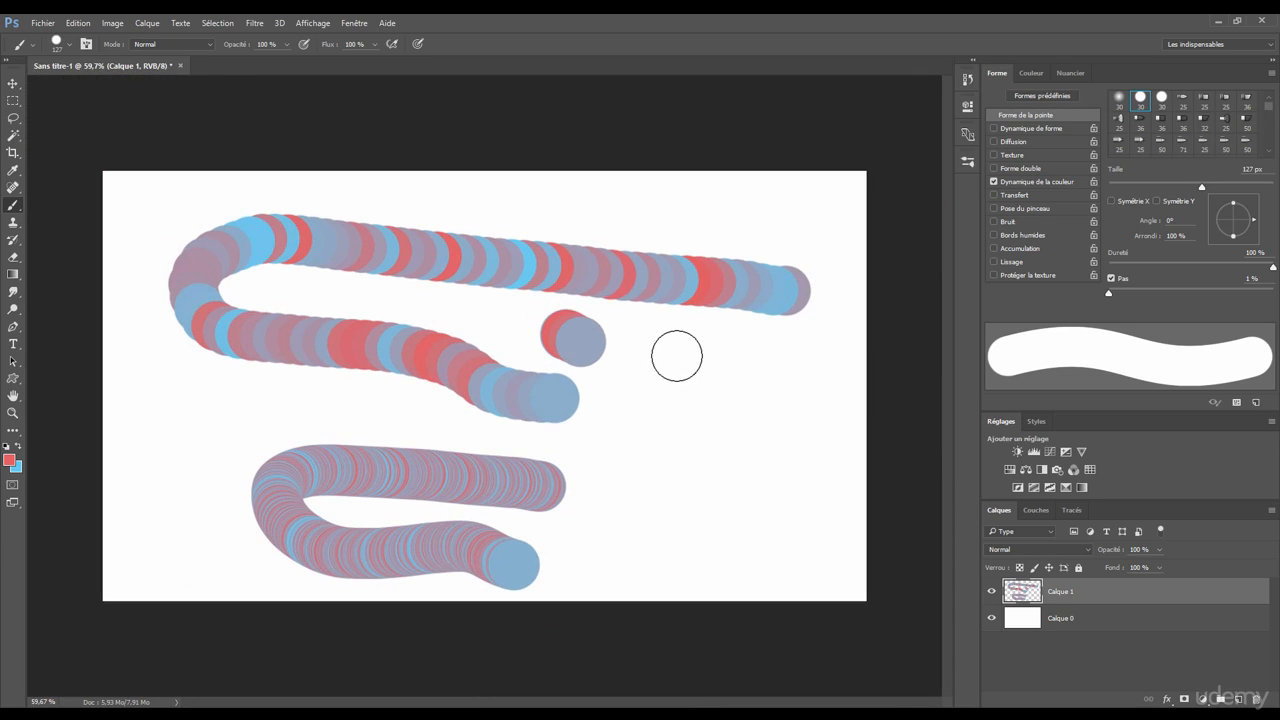
{"action": "mouse_move", "coordinate": [674, 354]}
{"action": "left_mouse_down"}
{"action": "mouse_move", "coordinate": [707, 371]}
{"action": "mouse_move", "coordinate": [707, 448]}
{"action": "mouse_move", "coordinate": [764, 466]}
{"action": "mouse_move", "coordinate": [738, 520]}
{"action": "mouse_move", "coordinate": [596, 490]}
{"action": "left_mouse_up"}
Step: Undo all the test strokes and dabs on Calque 1 until the layer is empty
{"action": "key", "text": "ctrl+alt+z"}
{"action": "key", "text": "ctrl+alt+z"}
{"action": "key", "text": "ctrl+alt+z"}
{"action": "key", "text": "ctrl+alt+z"}
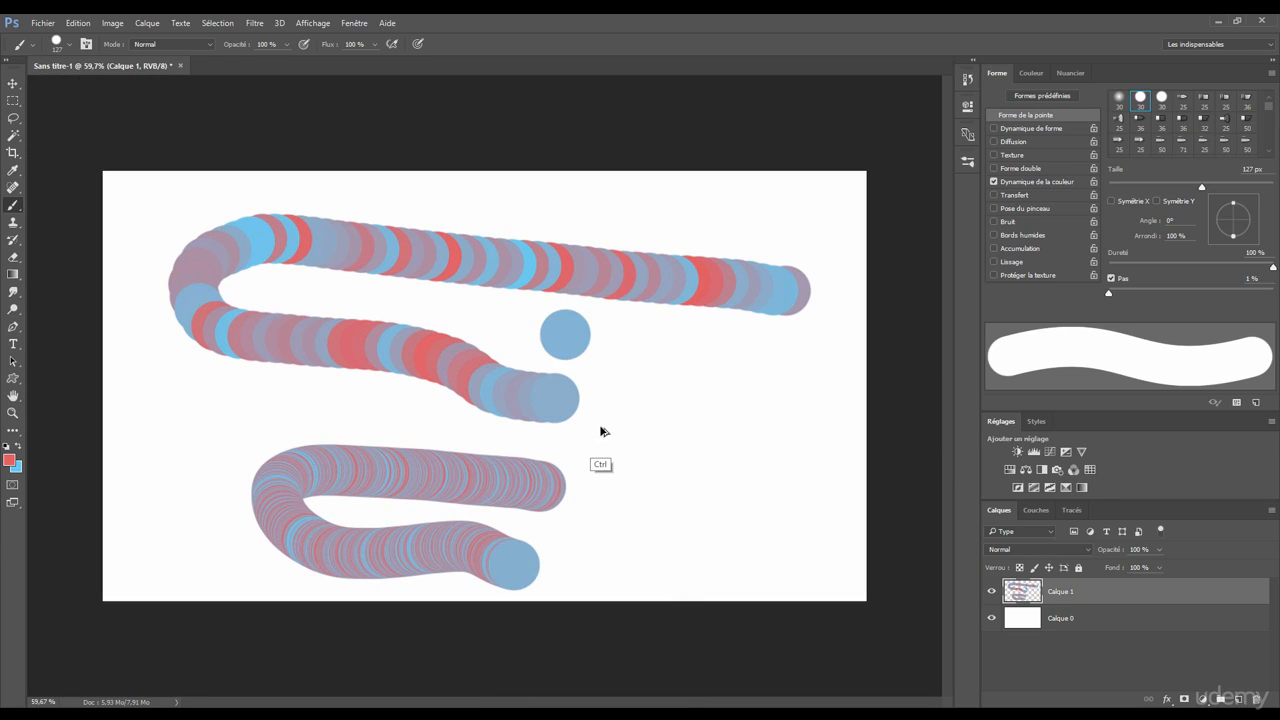
{"action": "key", "text": "ctrl+alt+z"}
Step: Paint a straight horizontal stroke, try a different foreground/background variation control with a second stroke, and undo that second stroke
{"action": "mouse_move", "coordinate": [171, 271]}
{"action": "left_mouse_down"}
{"action": "mouse_move", "coordinate": [495, 286]}
{"action": "mouse_move", "coordinate": [790, 288]}
{"action": "left_mouse_up"}
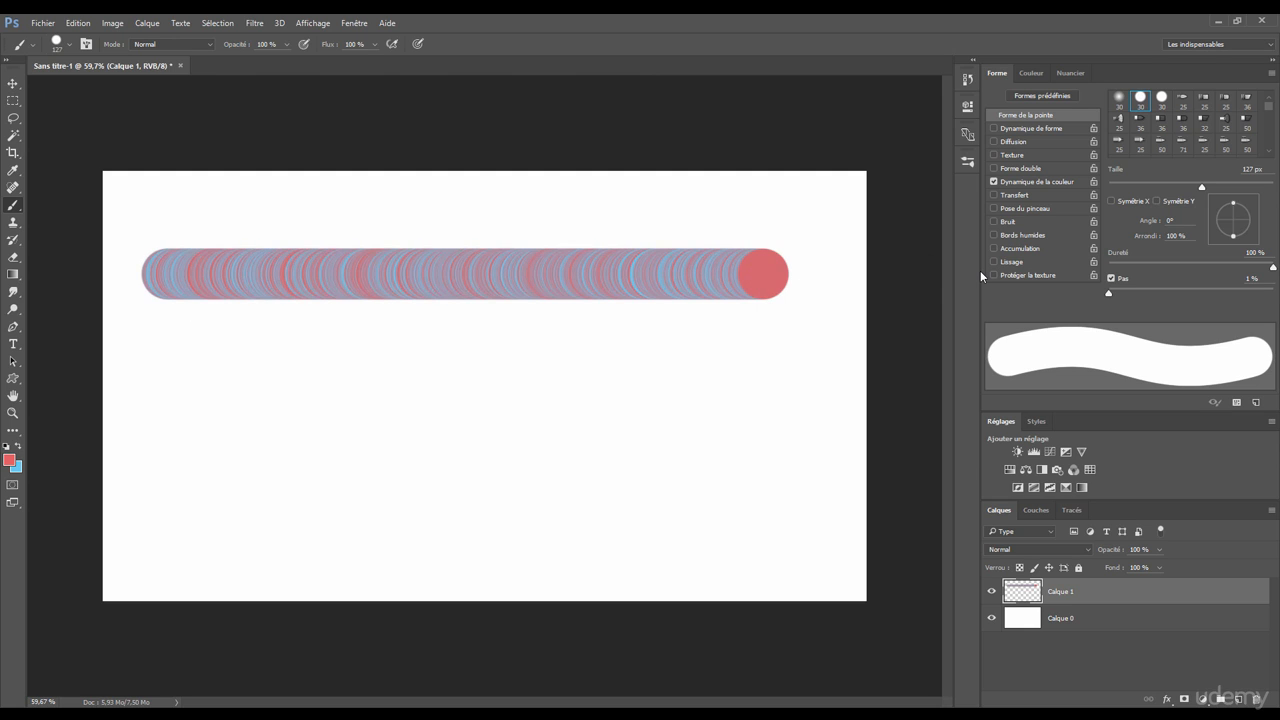
{"action": "left_click", "coordinate": [1014, 183]}
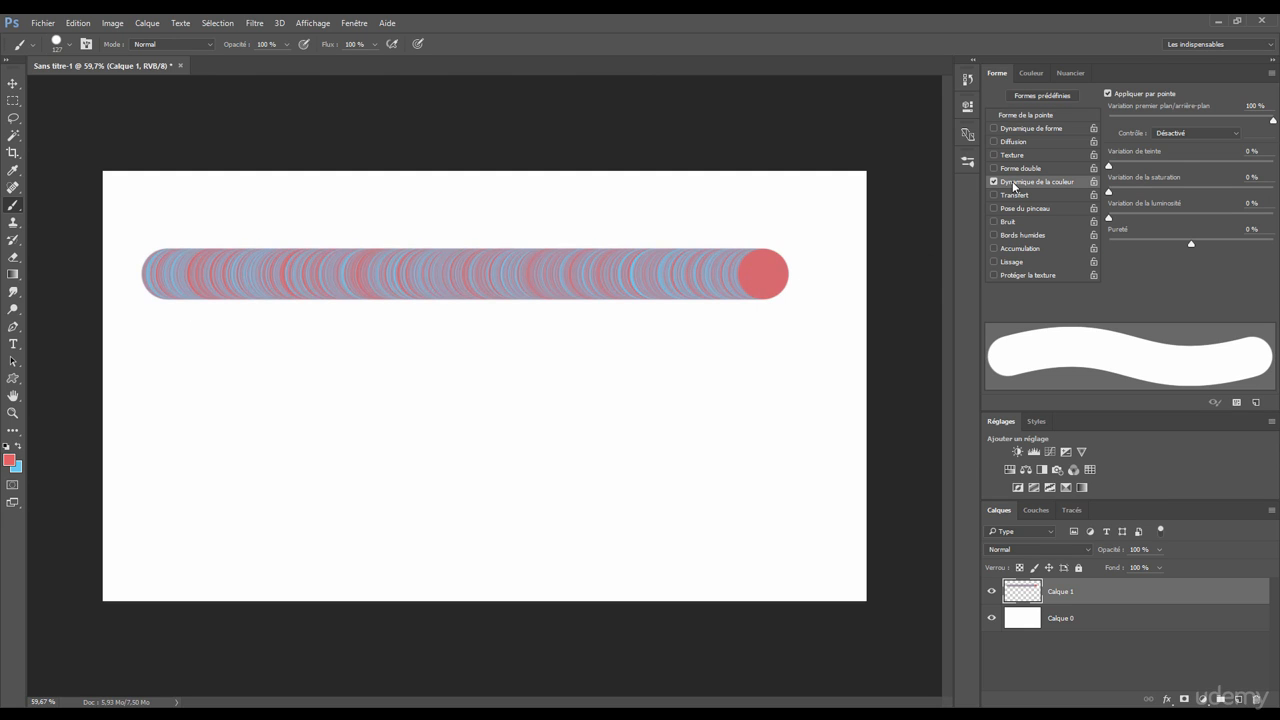
{"action": "left_click", "coordinate": [1180, 132]}
{"action": "left_click", "coordinate": [1175, 165]}
{"action": "mouse_move", "coordinate": [757, 408]}
{"action": "left_mouse_down"}
{"action": "mouse_move", "coordinate": [316, 405]}
{"action": "mouse_move", "coordinate": [243, 435]}
{"action": "mouse_move", "coordinate": [274, 487]}
{"action": "mouse_move", "coordinate": [597, 526]}
{"action": "left_mouse_up"}
{"action": "key", "text": "ctrl+z"}
Step: Set the variation control to Désactivé and foreground/background variation to 11 %, test with a curved stroke, and undo both remaining strokes
{"action": "left_click", "coordinate": [1184, 133]}
{"action": "left_click", "coordinate": [1186, 145]}
{"action": "left_click_drag", "start_coordinate": [1117, 118], "coordinate": [1154, 121]}
{"action": "mouse_move", "coordinate": [808, 384]}
{"action": "left_mouse_down"}
{"action": "mouse_move", "coordinate": [533, 378]}
{"action": "mouse_move", "coordinate": [332, 454]}
{"action": "mouse_move", "coordinate": [414, 507]}
{"action": "mouse_move", "coordinate": [640, 518]}
{"action": "left_mouse_up"}
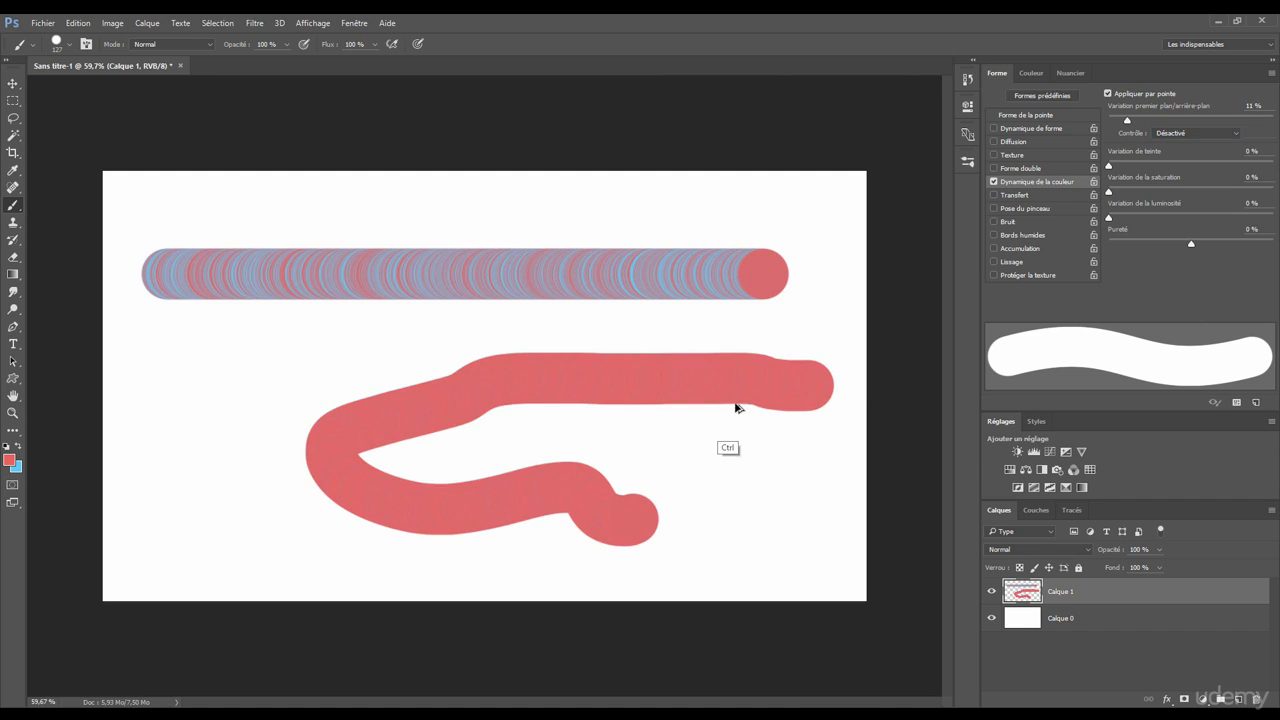
{"action": "key", "text": "ctrl+alt+z"}
{"action": "key", "text": "ctrl+alt+z"}
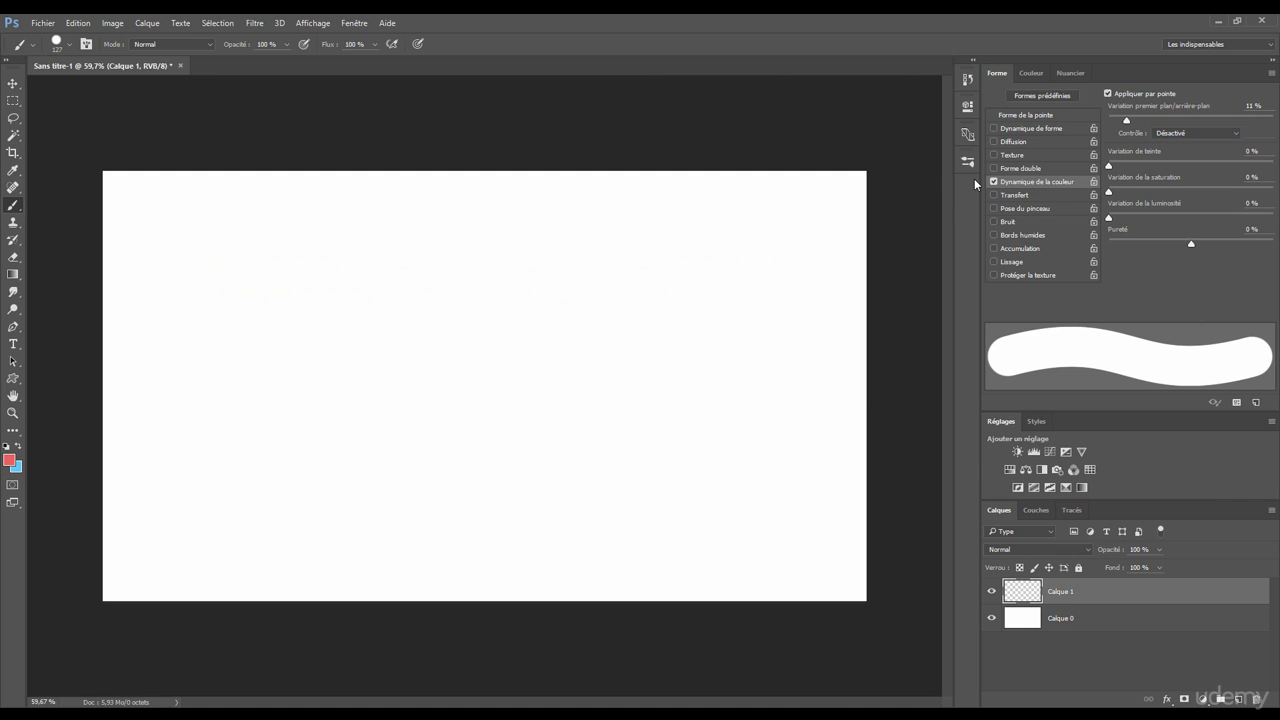
Step: Set foreground/background variation to 0 % and hue variation to 16 %, test with a curved stroke, and undo it
{"action": "left_click_drag", "start_coordinate": [1126, 120], "coordinate": [1073, 138]}
{"action": "mouse_move", "coordinate": [772, 341]}
{"action": "left_mouse_down"}
{"action": "mouse_move", "coordinate": [460, 290]}
{"action": "mouse_move", "coordinate": [266, 312]}
{"action": "mouse_move", "coordinate": [272, 399]}
{"action": "mouse_move", "coordinate": [437, 410]}
{"action": "mouse_move", "coordinate": [585, 482]}
{"action": "left_mouse_up"}
{"action": "scroll", "coordinate": [470, 390], "scroll_direction": "up", "scroll_amount": 1}
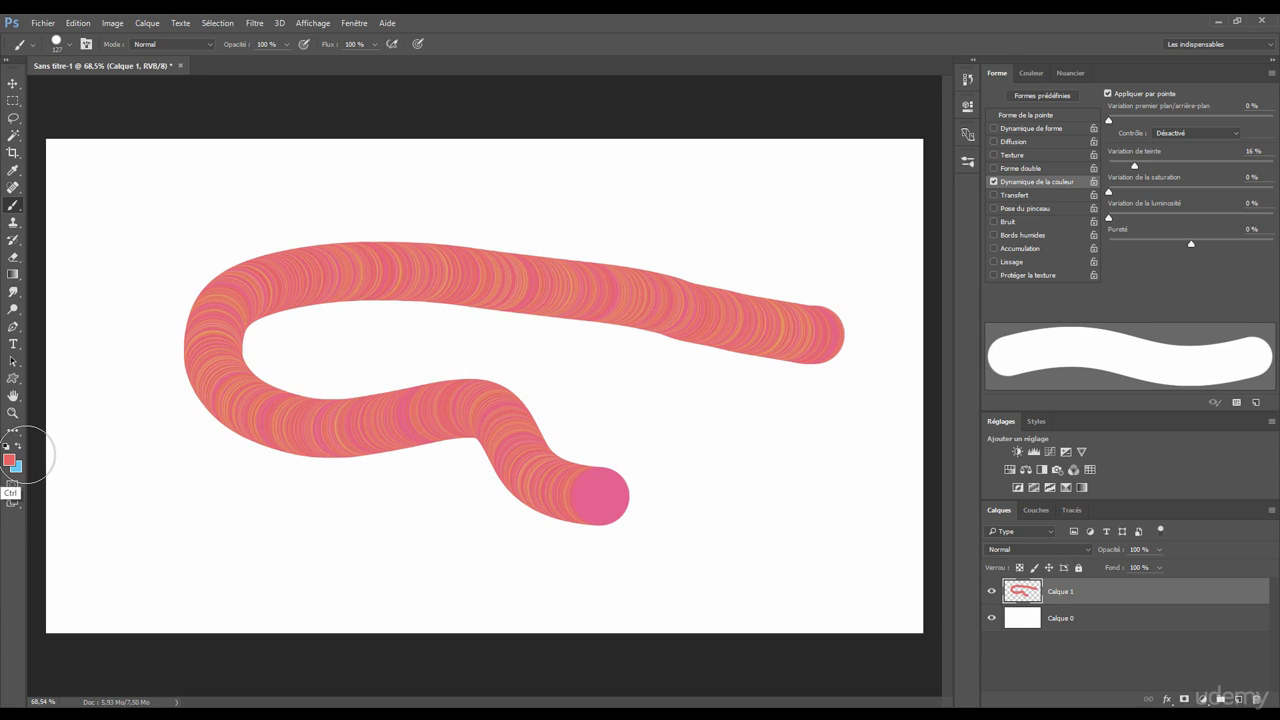
{"action": "key", "text": "ctrl+z"}
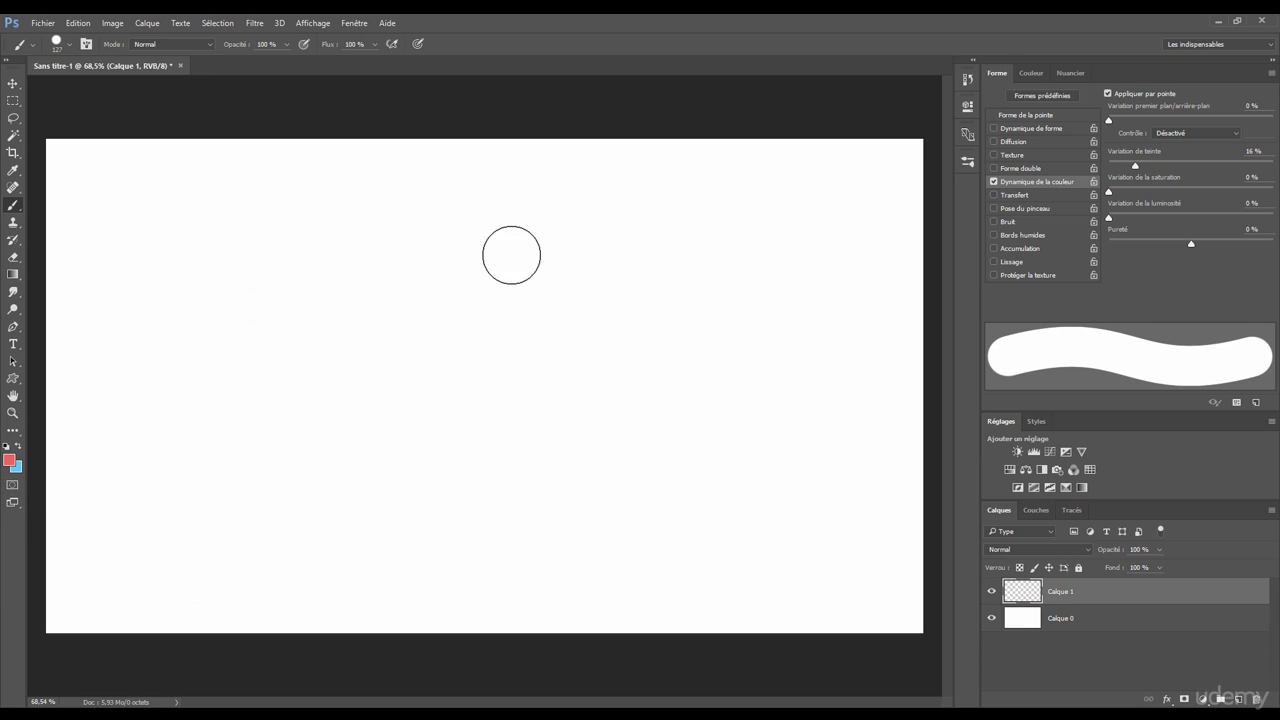
Step: Explore the foreground colour's hue slider among the colour settings, try a short stroke on the canvas, and undo it
{"action": "left_click", "coordinate": [1031, 74]}
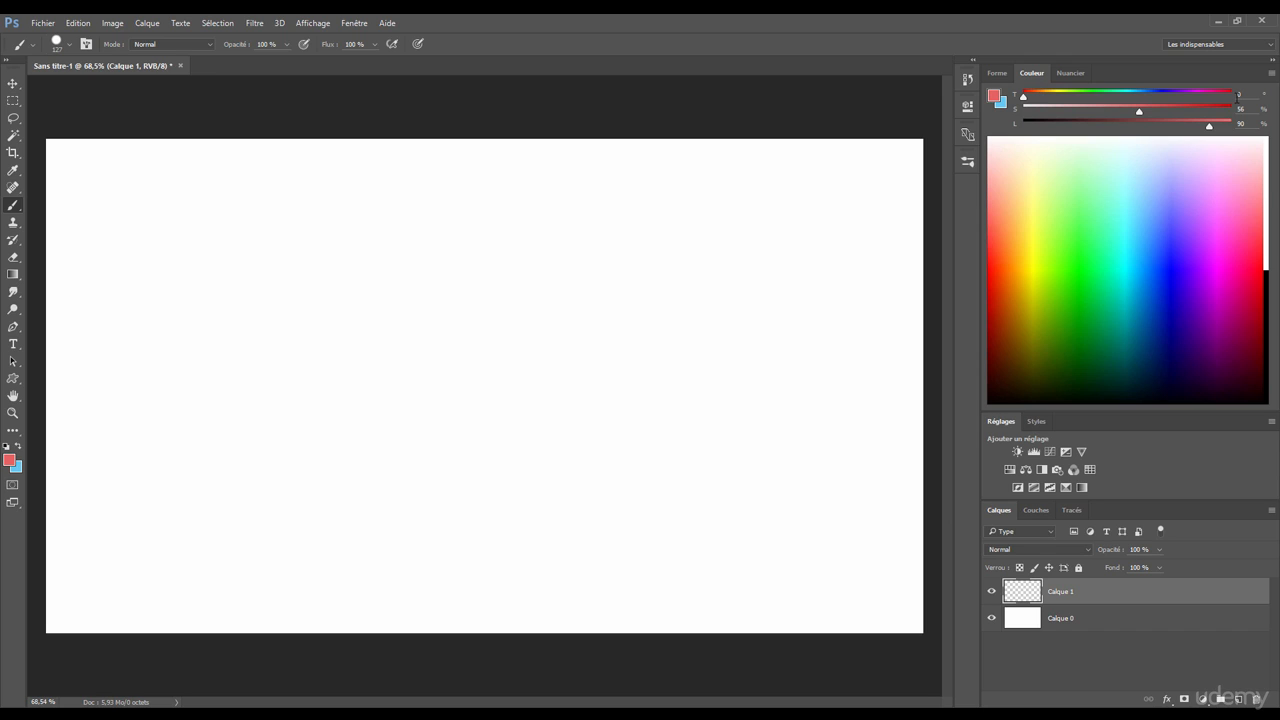
{"action": "left_click", "coordinate": [997, 73]}
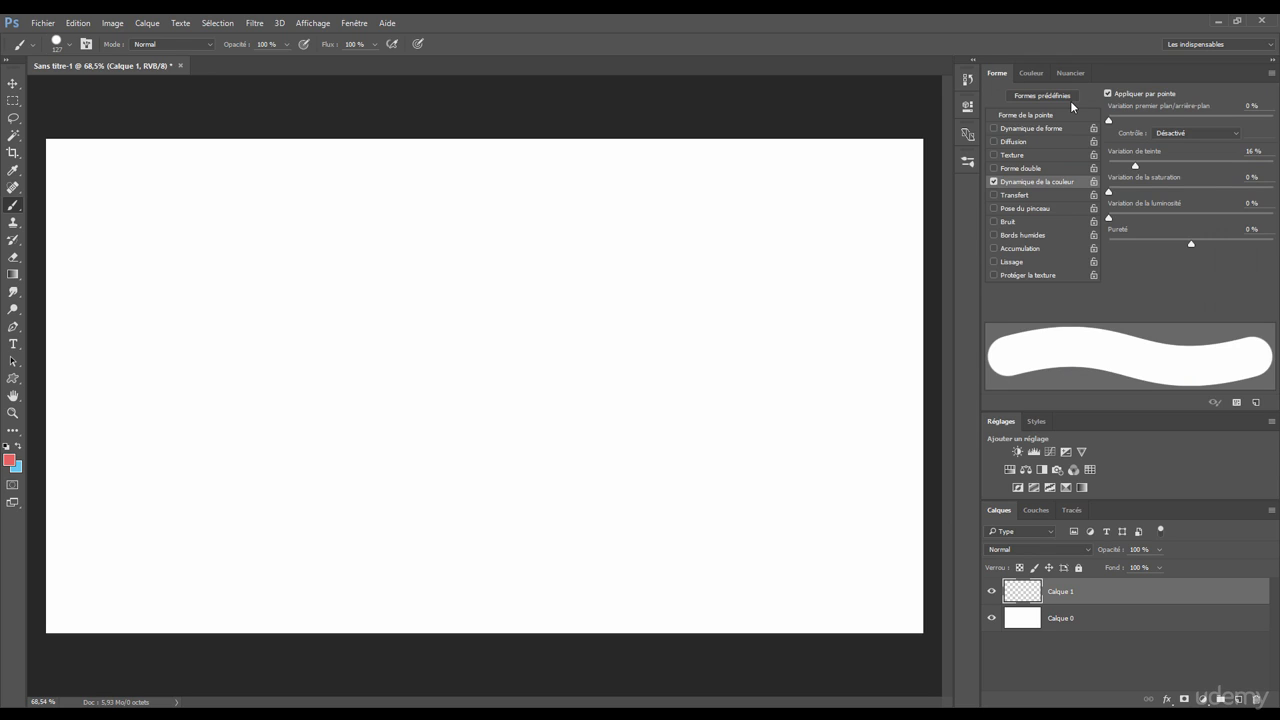
{"action": "left_click", "coordinate": [1030, 74]}
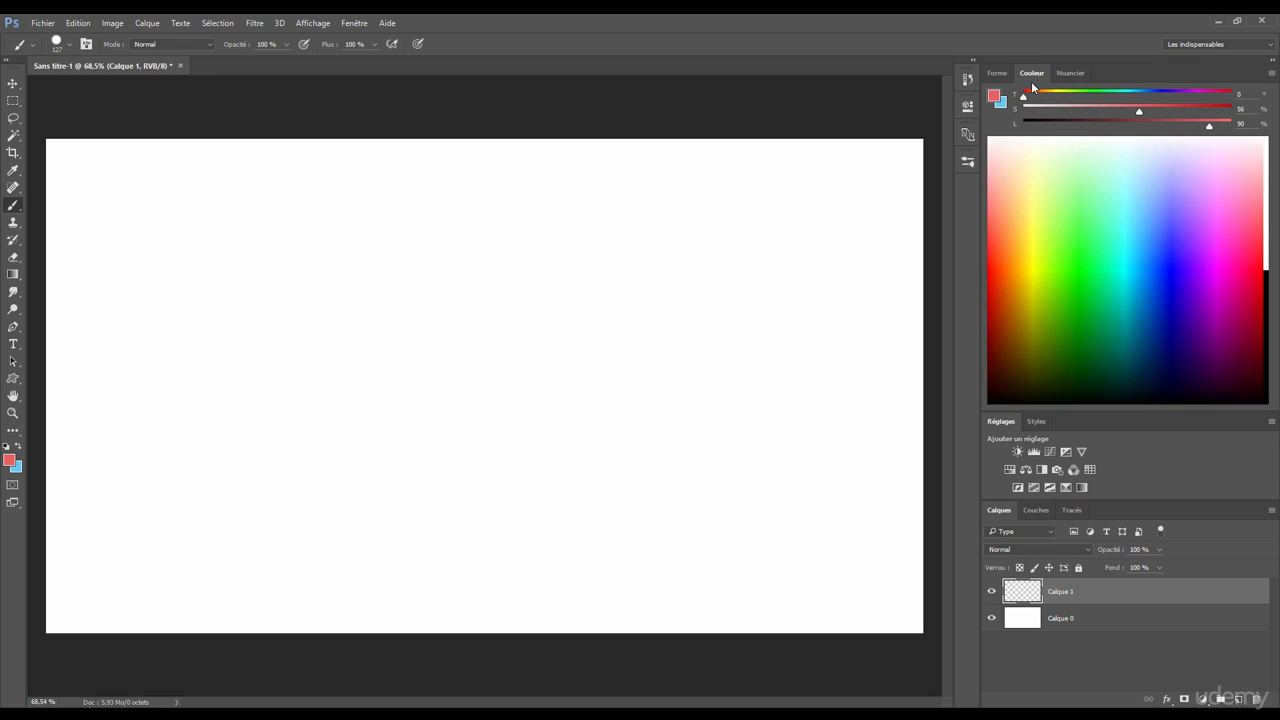
{"action": "mouse_move", "coordinate": [1025, 96]}
{"action": "left_mouse_down"}
{"action": "mouse_move", "coordinate": [1174, 101]}
{"action": "mouse_move", "coordinate": [1019, 106]}
{"action": "left_mouse_up"}
{"action": "mouse_move", "coordinate": [695, 297]}
{"action": "left_mouse_down"}
{"action": "mouse_move", "coordinate": [387, 258]}
{"action": "mouse_move", "coordinate": [253, 284]}
{"action": "mouse_move", "coordinate": [229, 379]}
{"action": "mouse_move", "coordinate": [324, 407]}
{"action": "mouse_move", "coordinate": [490, 391]}
{"action": "mouse_move", "coordinate": [542, 459]}
{"action": "mouse_move", "coordinate": [613, 426]}
{"action": "mouse_move", "coordinate": [598, 367]}
{"action": "mouse_move", "coordinate": [722, 437]}
{"action": "mouse_move", "coordinate": [784, 407]}
{"action": "mouse_move", "coordinate": [810, 352]}
{"action": "left_mouse_up"}
{"action": "key", "text": "ctrl+z"}
Step: Set hue variation to 0 % and saturation variation to 100 %, test with an S-shaped stroke, and undo it
{"action": "left_click", "coordinate": [997, 72]}
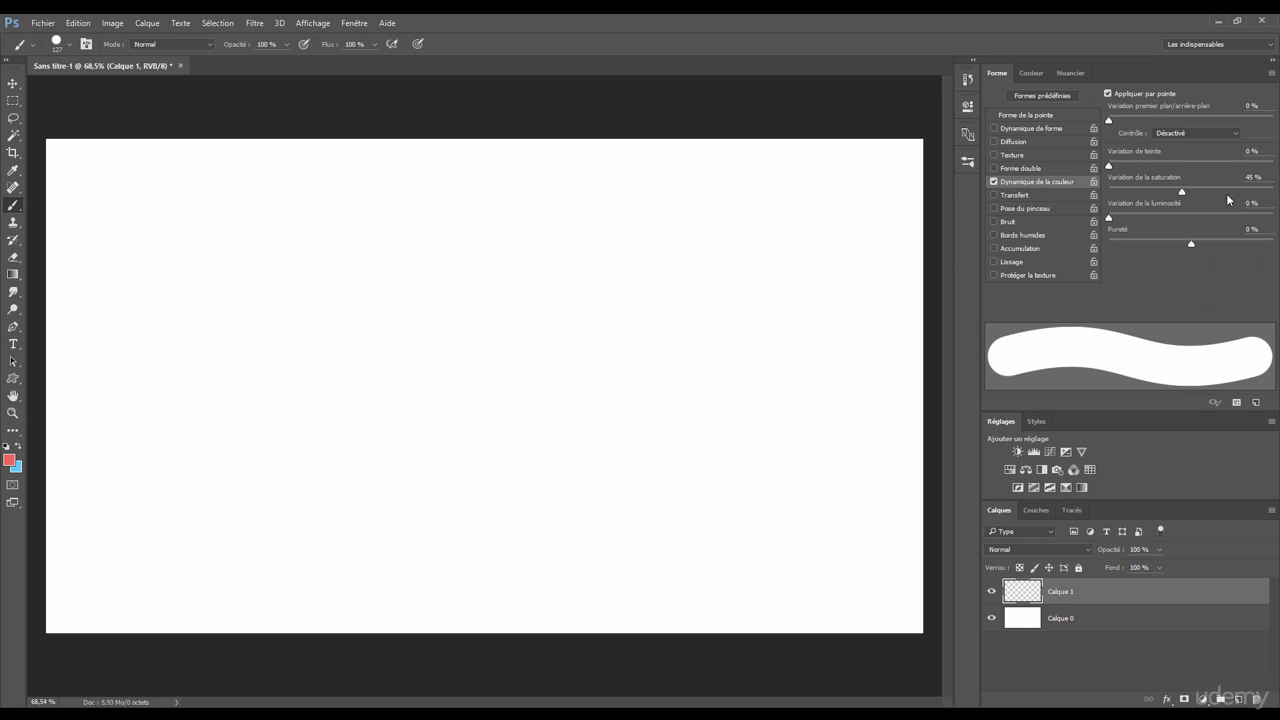
{"action": "mouse_move", "coordinate": [777, 260]}
{"action": "left_mouse_down"}
{"action": "mouse_move", "coordinate": [357, 254]}
{"action": "mouse_move", "coordinate": [206, 282]}
{"action": "mouse_move", "coordinate": [219, 373]}
{"action": "mouse_move", "coordinate": [351, 388]}
{"action": "mouse_move", "coordinate": [504, 375]}
{"action": "mouse_move", "coordinate": [663, 423]}
{"action": "left_mouse_up"}
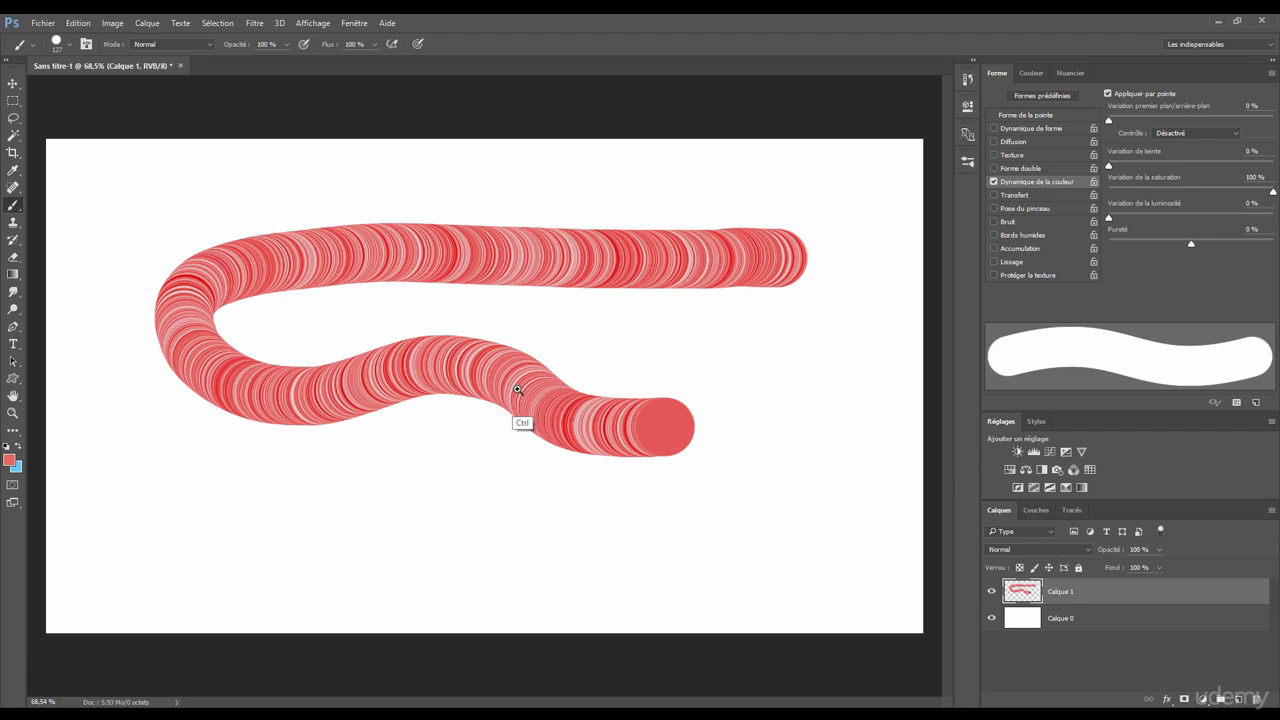
{"action": "left_click_drag", "start_coordinate": [517, 423], "coordinate": [618, 412]}
{"action": "key", "text": "ctrl+z"}
Step: Increase the brush tip's spacing and paint a curved stroke with 100 % saturation variation, examining its individual dabs up close
{"action": "left_click", "coordinate": [1036, 114]}
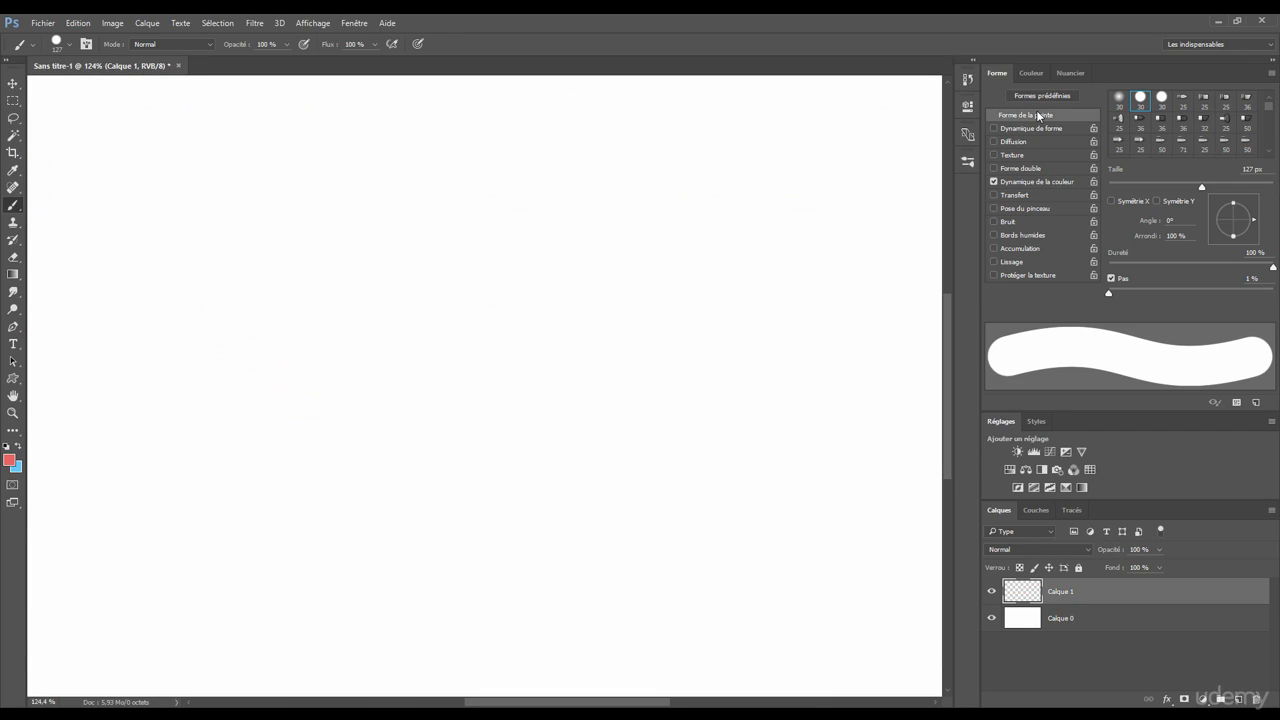
{"action": "left_click_drag", "start_coordinate": [1110, 293], "coordinate": [1138, 291]}
{"action": "left_click", "coordinate": [1036, 181]}
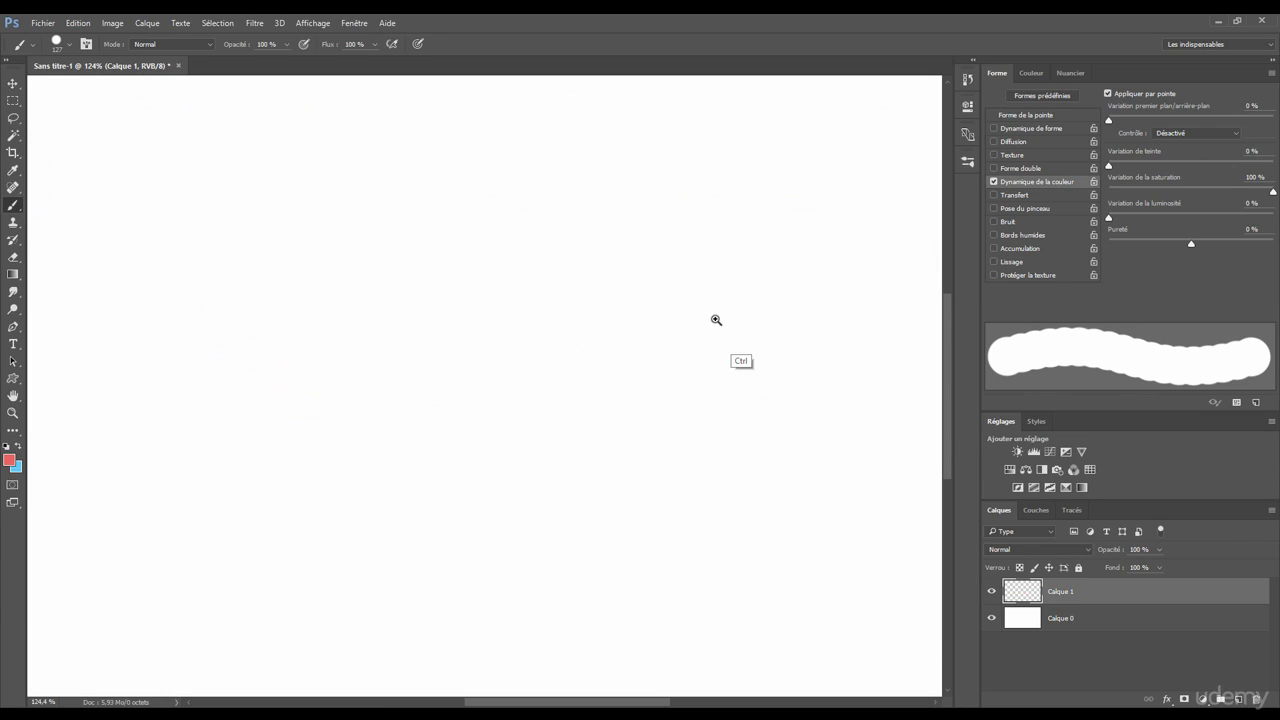
{"action": "mouse_move", "coordinate": [714, 320]}
{"action": "left_mouse_down"}
{"action": "mouse_move", "coordinate": [651, 323]}
{"action": "mouse_move", "coordinate": [671, 343]}
{"action": "mouse_move", "coordinate": [480, 314]}
{"action": "mouse_move", "coordinate": [400, 431]}
{"action": "mouse_move", "coordinate": [437, 434]}
{"action": "left_mouse_up"}
{"action": "left_click_drag", "start_coordinate": [380, 386], "coordinate": [455, 395]}
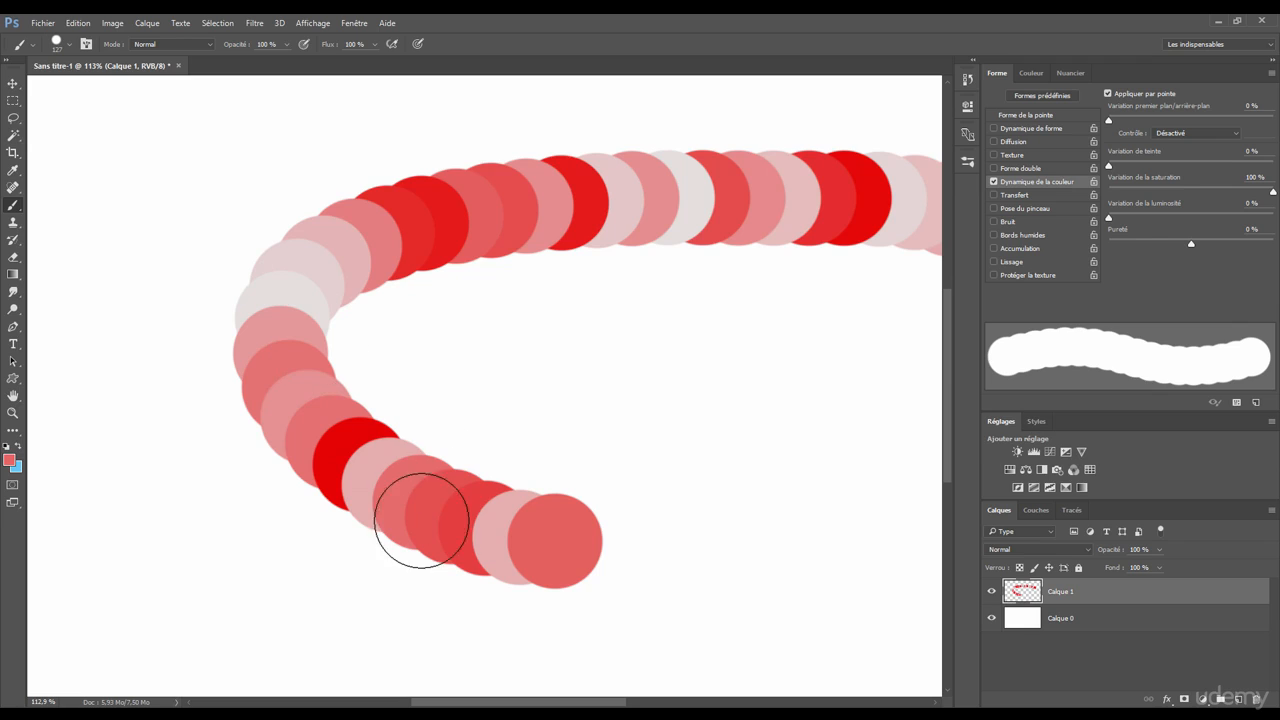
{"action": "left_click_drag", "start_coordinate": [420, 439], "coordinate": [376, 415]}
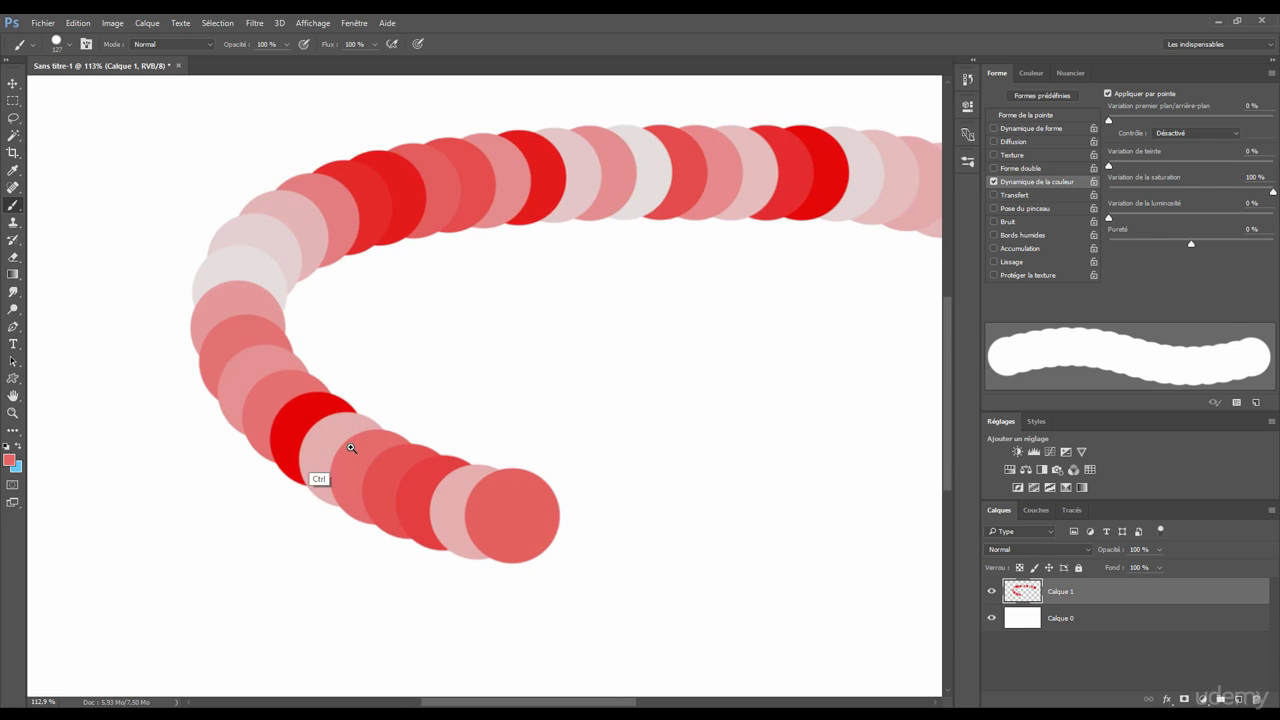
{"action": "left_click_drag", "start_coordinate": [287, 448], "coordinate": [336, 435]}
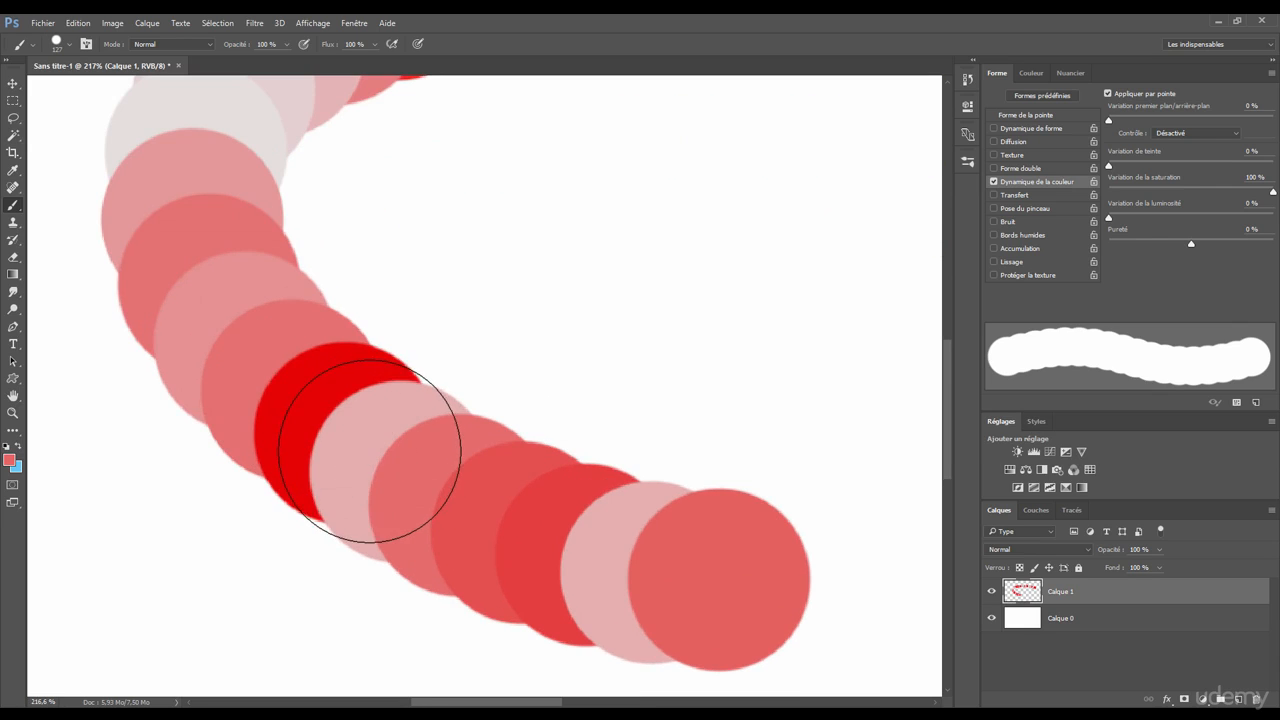
{"action": "left_click_drag", "start_coordinate": [206, 220], "coordinate": [291, 330]}
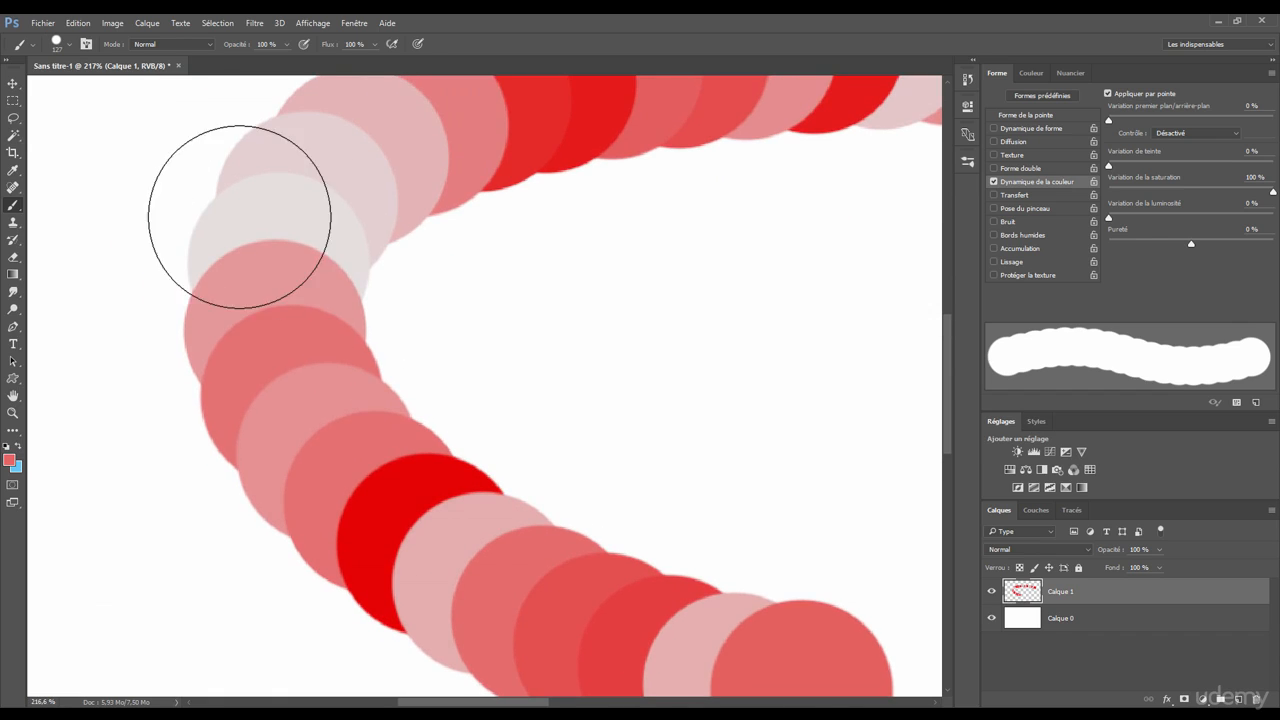
Step: Set saturation variation to 0 % and brightness variation to 65 %, paint a long winding stroke, and undo all strokes on Calque 1
{"action": "left_click_drag", "start_coordinate": [1272, 192], "coordinate": [1077, 195]}
{"action": "left_click_drag", "start_coordinate": [629, 349], "coordinate": [510, 352]}
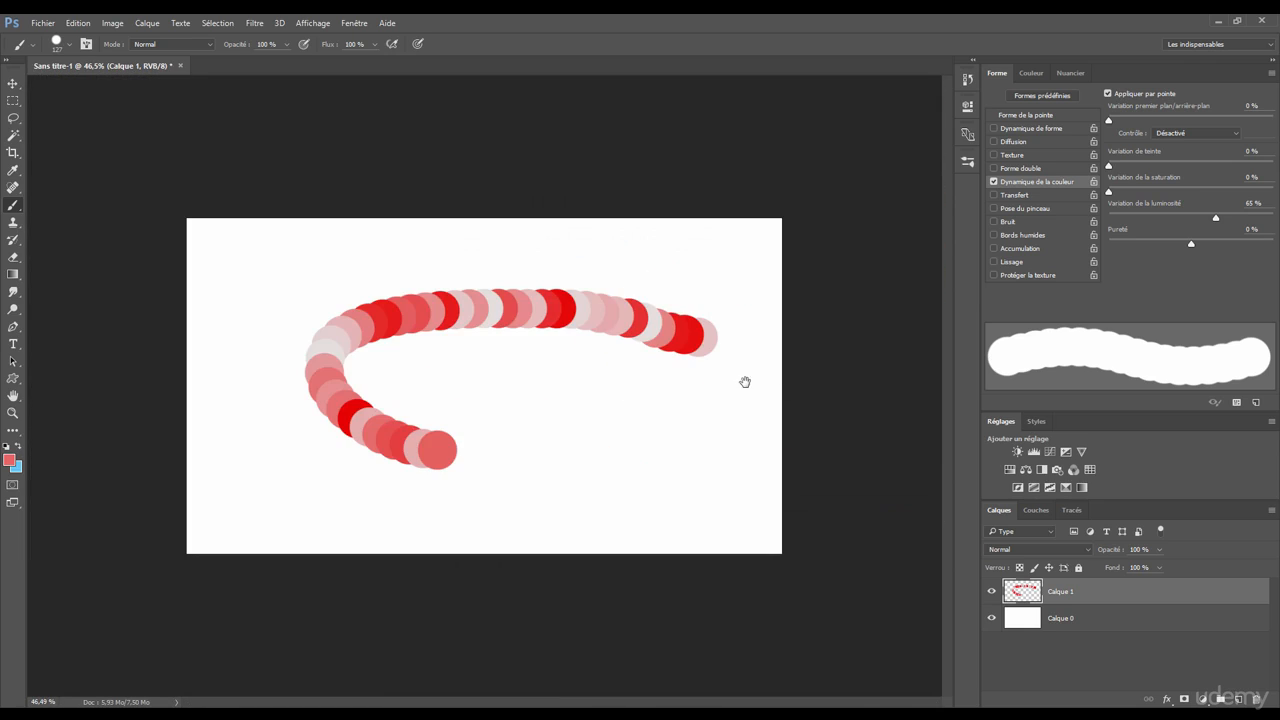
{"action": "mouse_move", "coordinate": [519, 430]}
{"action": "left_mouse_down"}
{"action": "mouse_move", "coordinate": [517, 387]}
{"action": "mouse_move", "coordinate": [611, 405]}
{"action": "mouse_move", "coordinate": [643, 456]}
{"action": "mouse_move", "coordinate": [707, 404]}
{"action": "mouse_move", "coordinate": [719, 488]}
{"action": "mouse_move", "coordinate": [610, 521]}
{"action": "mouse_move", "coordinate": [514, 504]}
{"action": "mouse_move", "coordinate": [366, 525]}
{"action": "mouse_move", "coordinate": [272, 479]}
{"action": "mouse_move", "coordinate": [222, 384]}
{"action": "mouse_move", "coordinate": [288, 283]}
{"action": "mouse_move", "coordinate": [605, 265]}
{"action": "left_mouse_up"}
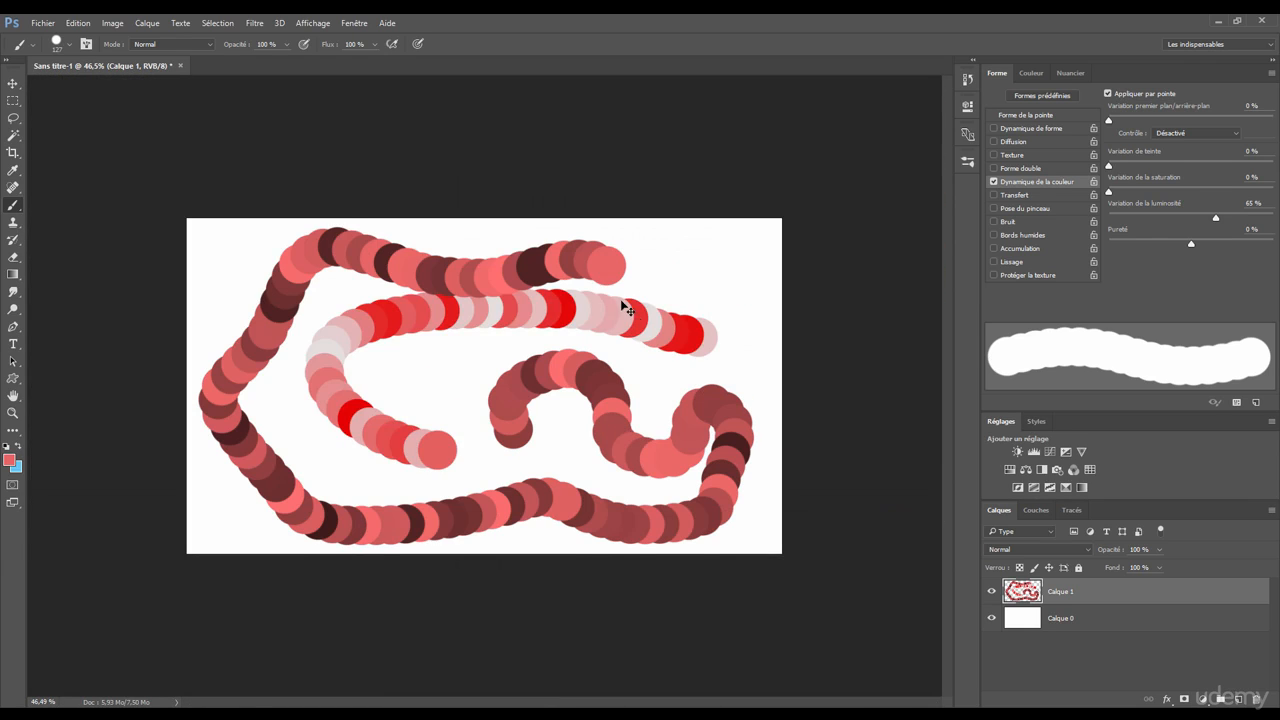
{"action": "key", "text": "ctrl+alt+z"}
{"action": "key", "text": "ctrl+alt+z"}
{"action": "key", "text": "ctrl+alt+z"}
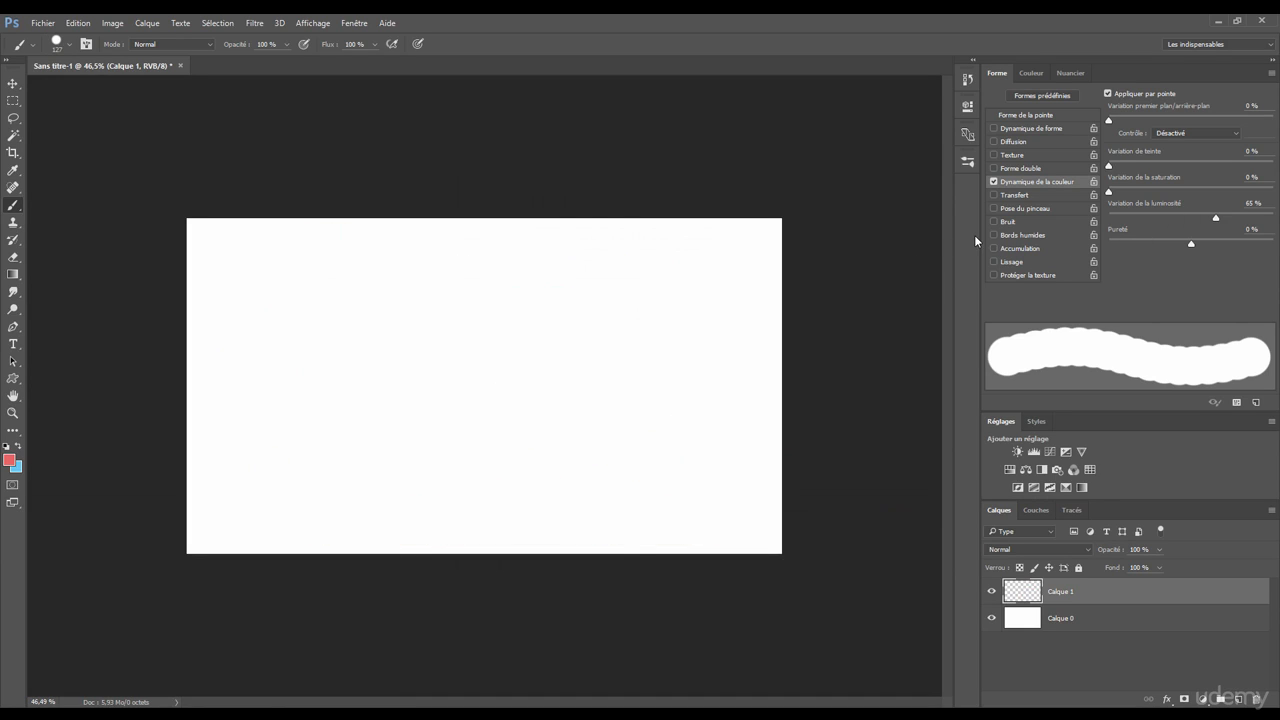
Step: Set brightness variation to 0 % and hue variation to 44 %, test with a long spiral stroke, and undo it
{"action": "left_click_drag", "start_coordinate": [1108, 165], "coordinate": [1180, 160]}
{"action": "mouse_move", "coordinate": [639, 357]}
{"action": "left_mouse_down"}
{"action": "mouse_move", "coordinate": [523, 447]}
{"action": "mouse_move", "coordinate": [604, 453]}
{"action": "mouse_move", "coordinate": [475, 511]}
{"action": "mouse_move", "coordinate": [282, 446]}
{"action": "mouse_move", "coordinate": [252, 334]}
{"action": "mouse_move", "coordinate": [372, 278]}
{"action": "mouse_move", "coordinate": [598, 254]}
{"action": "mouse_move", "coordinate": [728, 328]}
{"action": "mouse_move", "coordinate": [691, 434]}
{"action": "left_mouse_up"}
{"action": "scroll", "coordinate": [594, 394], "scroll_direction": "up", "scroll_amount": 3}
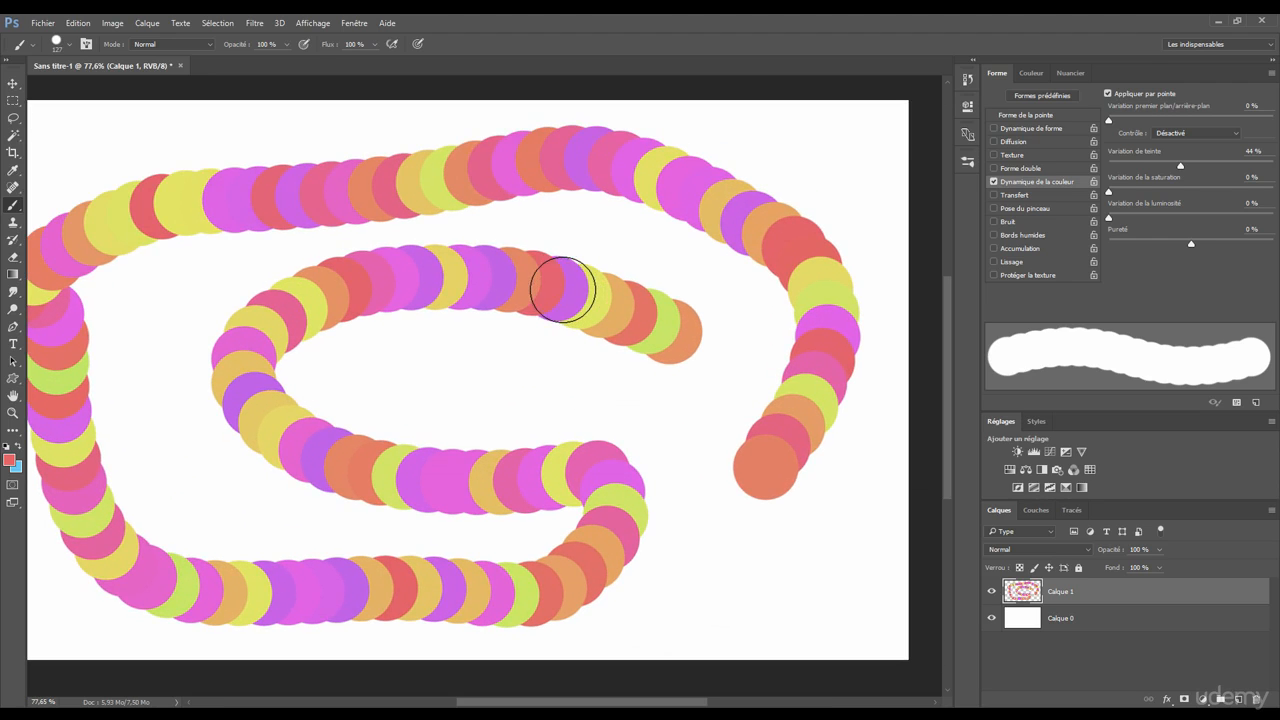
{"action": "key", "text": "ctrl"}
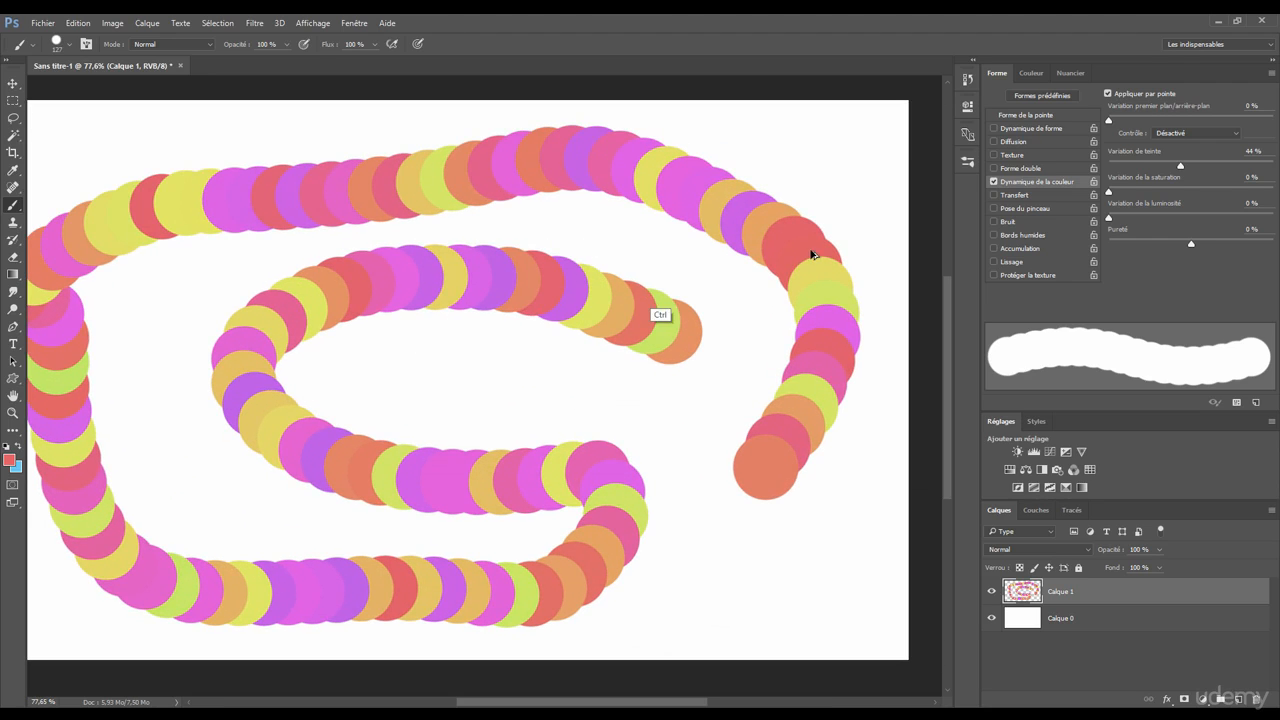
{"action": "key", "text": "ctrl+z"}
Step: Add 44 % saturation variation to the hue variation and paint an S-shaped stroke, examining its differently coloured dabs up close
{"action": "left_click_drag", "start_coordinate": [1171, 193], "coordinate": [1181, 195]}
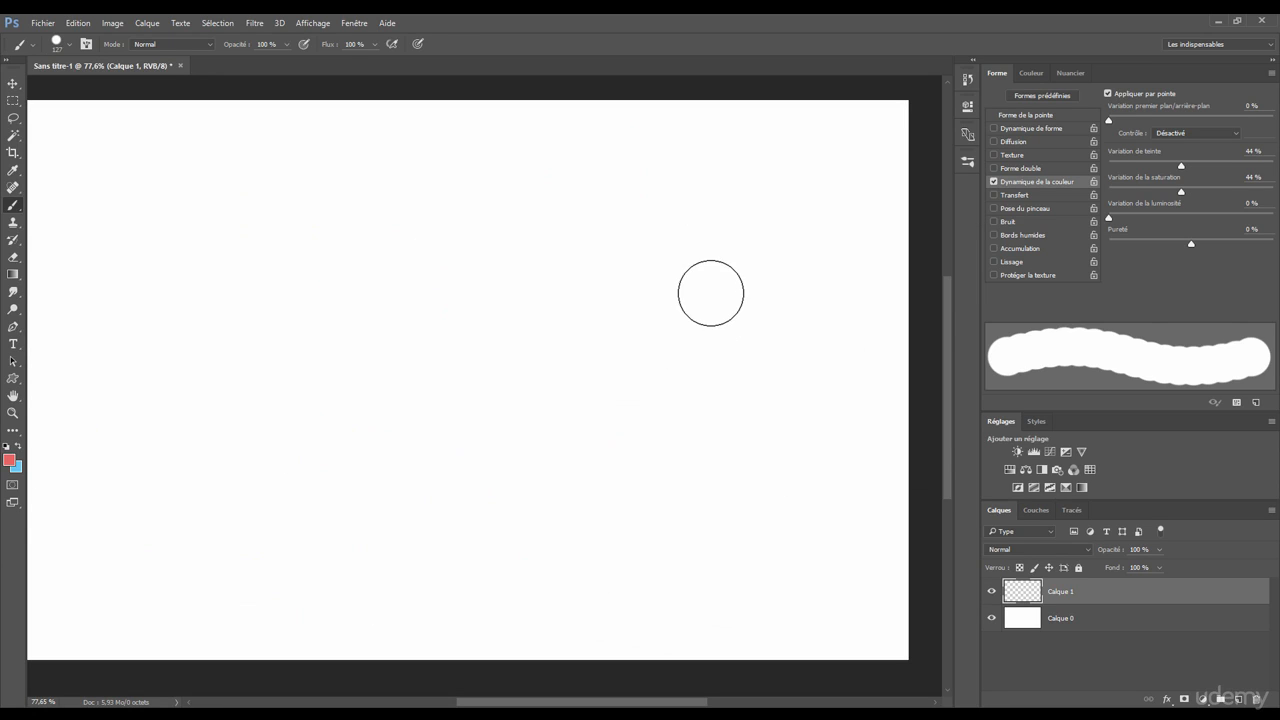
{"action": "mouse_move", "coordinate": [700, 288]}
{"action": "left_mouse_down"}
{"action": "mouse_move", "coordinate": [609, 264]}
{"action": "mouse_move", "coordinate": [409, 261]}
{"action": "mouse_move", "coordinate": [267, 319]}
{"action": "mouse_move", "coordinate": [350, 416]}
{"action": "mouse_move", "coordinate": [492, 435]}
{"action": "mouse_move", "coordinate": [632, 492]}
{"action": "left_mouse_up"}
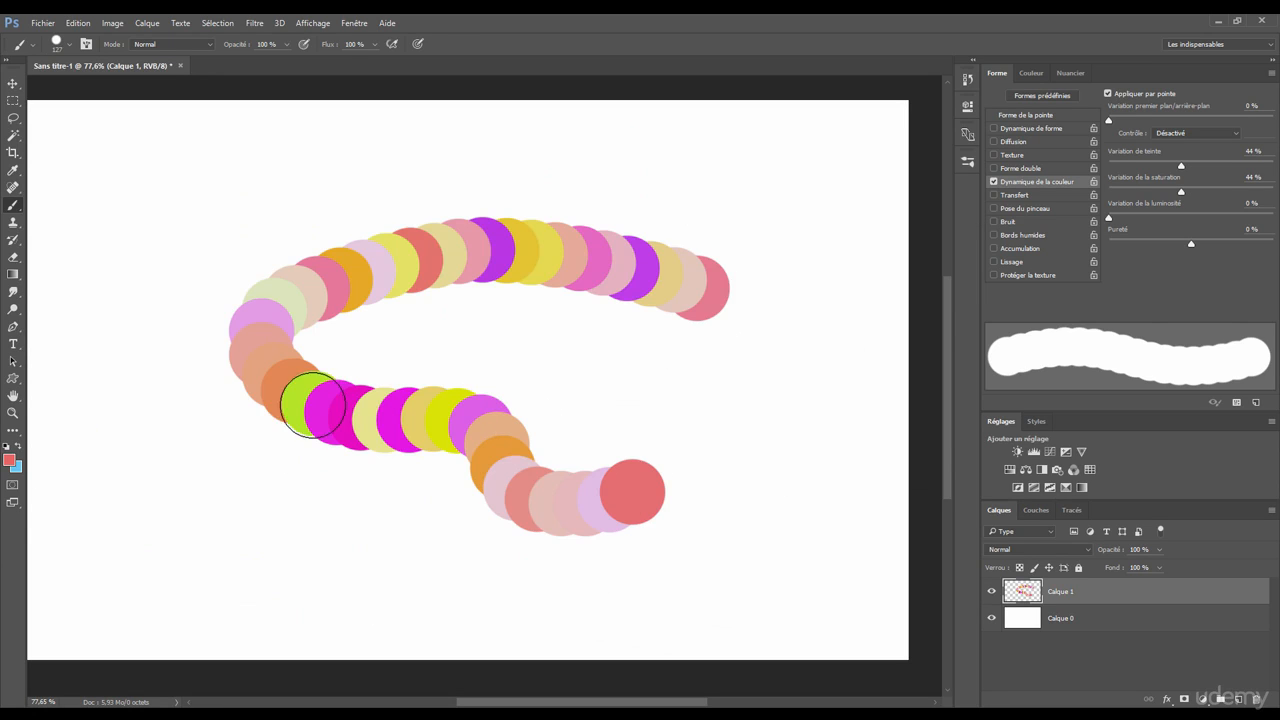
{"action": "left_click_drag", "start_coordinate": [288, 405], "coordinate": [362, 404]}
{"action": "left_click_drag", "start_coordinate": [338, 303], "coordinate": [324, 361]}
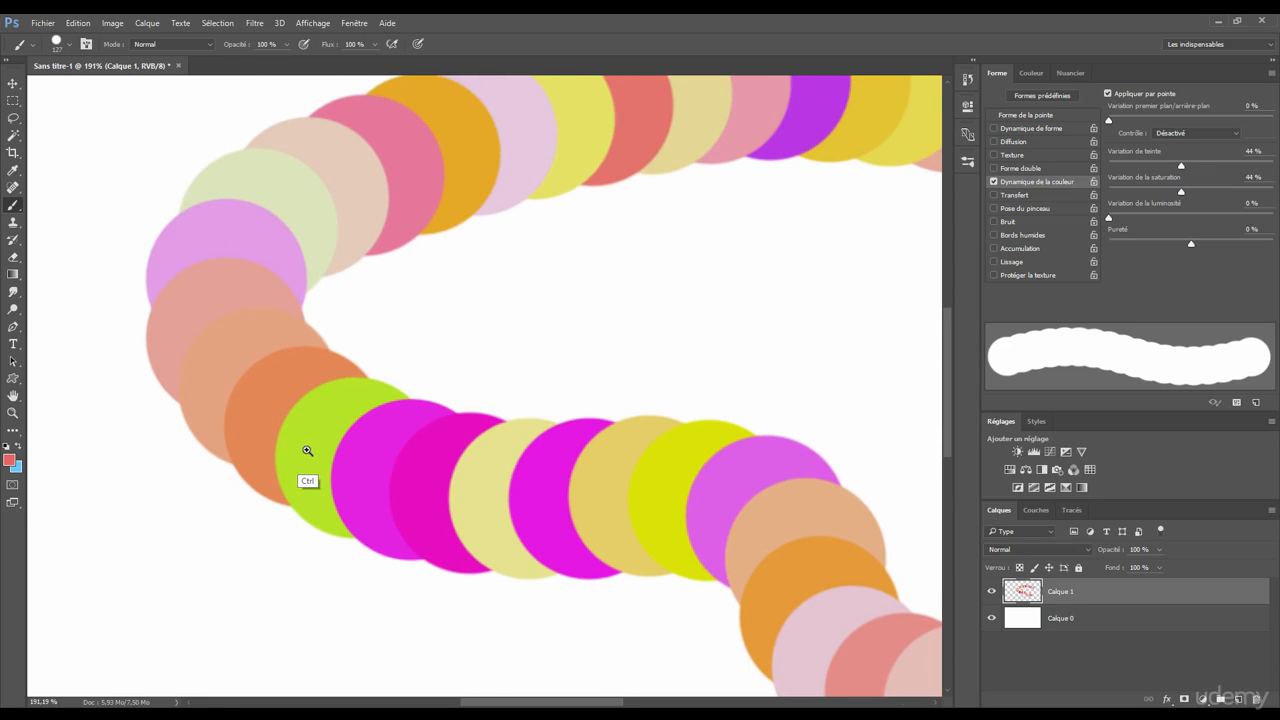
{"action": "left_click_drag", "start_coordinate": [307, 451], "coordinate": [314, 443]}
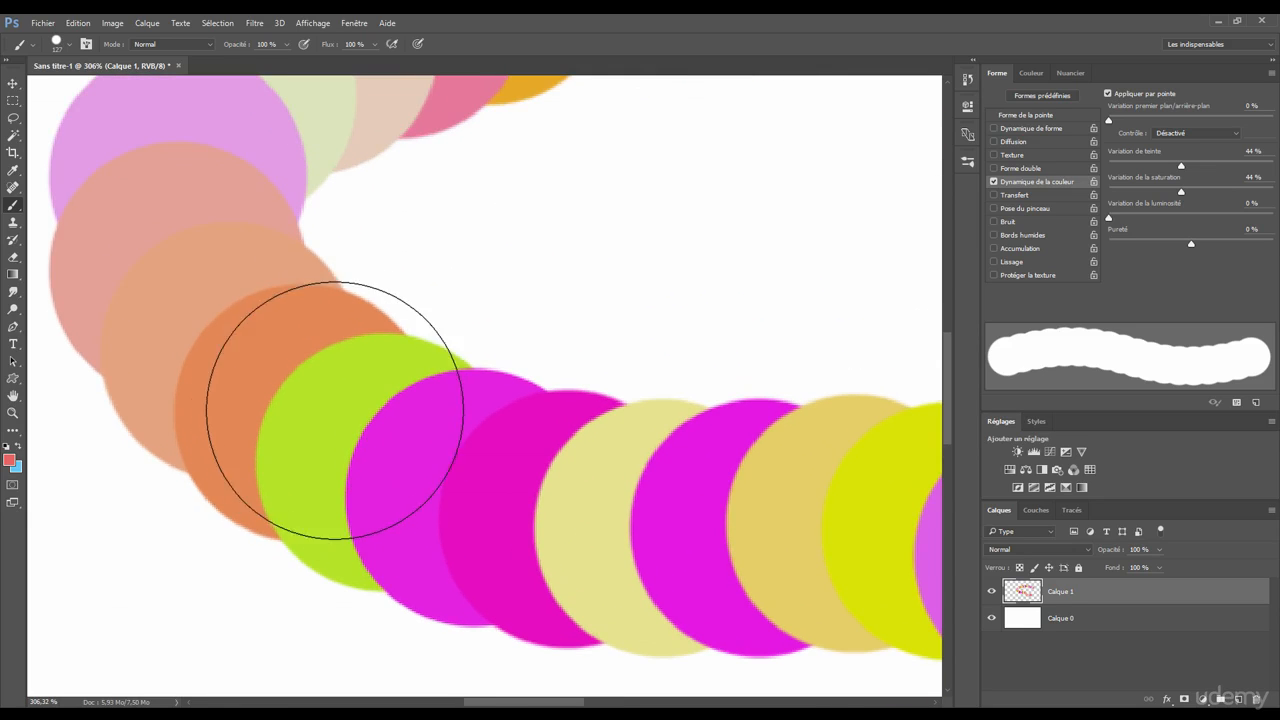
{"action": "left_click_drag", "start_coordinate": [289, 426], "coordinate": [281, 428]}
{"action": "left_click_drag", "start_coordinate": [498, 459], "coordinate": [407, 367]}
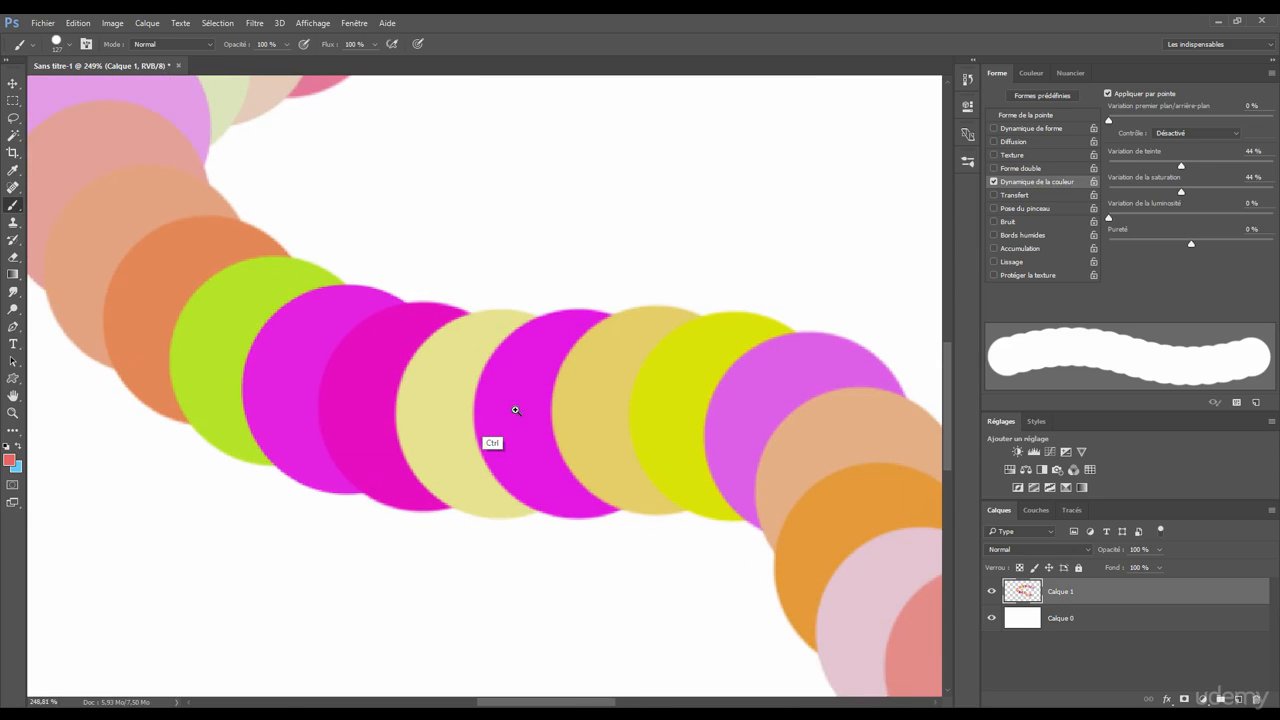
{"action": "key", "text": "ctrl+0"}
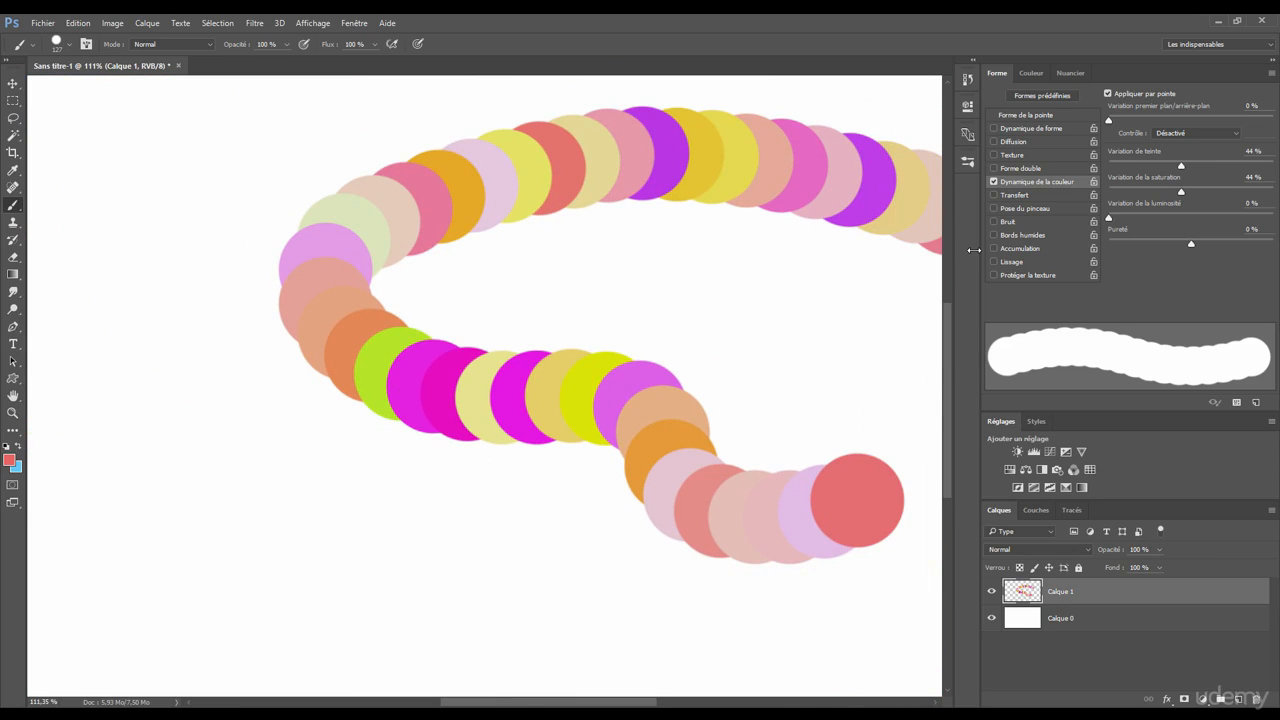
Step: Set brightness variation to 45 %, try the combined variations with test strokes, and undo all strokes on Calque 1
{"action": "left_click_drag", "start_coordinate": [791, 365], "coordinate": [560, 408]}
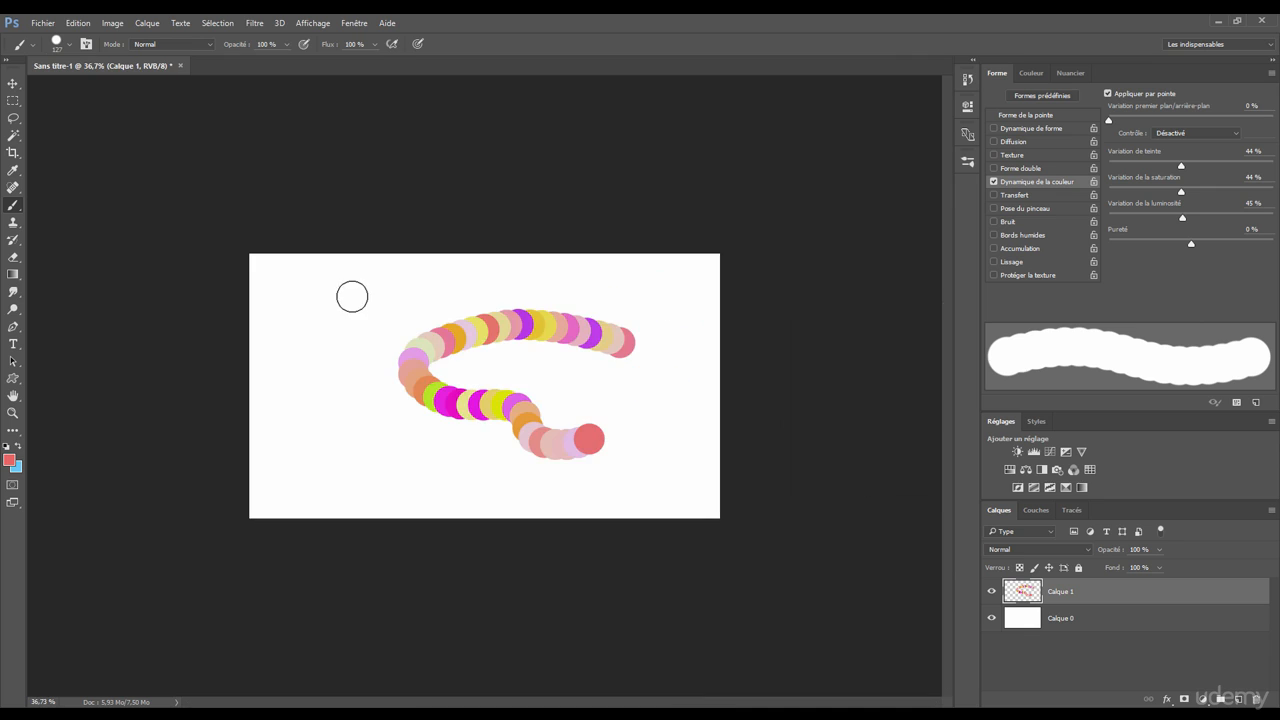
{"action": "mouse_move", "coordinate": [351, 294]}
{"action": "left_mouse_down"}
{"action": "mouse_move", "coordinate": [375, 436]}
{"action": "mouse_move", "coordinate": [464, 456]}
{"action": "mouse_move", "coordinate": [555, 418]}
{"action": "mouse_move", "coordinate": [661, 433]}
{"action": "mouse_move", "coordinate": [509, 314]}
{"action": "mouse_move", "coordinate": [379, 341]}
{"action": "mouse_move", "coordinate": [412, 404]}
{"action": "mouse_move", "coordinate": [620, 388]}
{"action": "left_mouse_up"}
{"action": "key", "text": "ctrl+z"}
{"action": "key", "text": "ctrl+z"}
{"action": "mouse_move", "coordinate": [566, 349]}
{"action": "left_mouse_down"}
{"action": "mouse_move", "coordinate": [374, 414]}
{"action": "mouse_move", "coordinate": [654, 437]}
{"action": "mouse_move", "coordinate": [510, 290]}
{"action": "mouse_move", "coordinate": [432, 292]}
{"action": "left_mouse_up"}
{"action": "key", "text": "ctrl+z"}
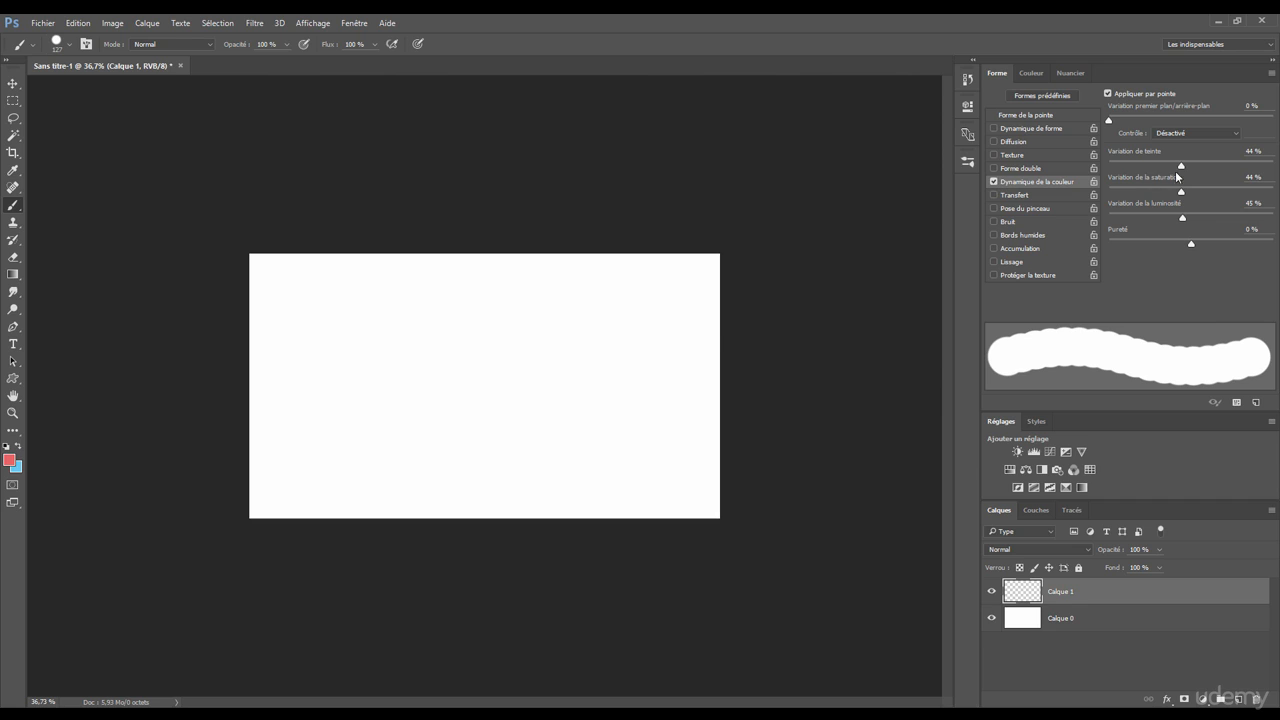
Step: Disable Dynamique de la couleur and enable Transfert for the brush
{"action": "left_click_drag", "start_coordinate": [1138, 212], "coordinate": [1032, 215]}
{"action": "left_click", "coordinate": [994, 182]}
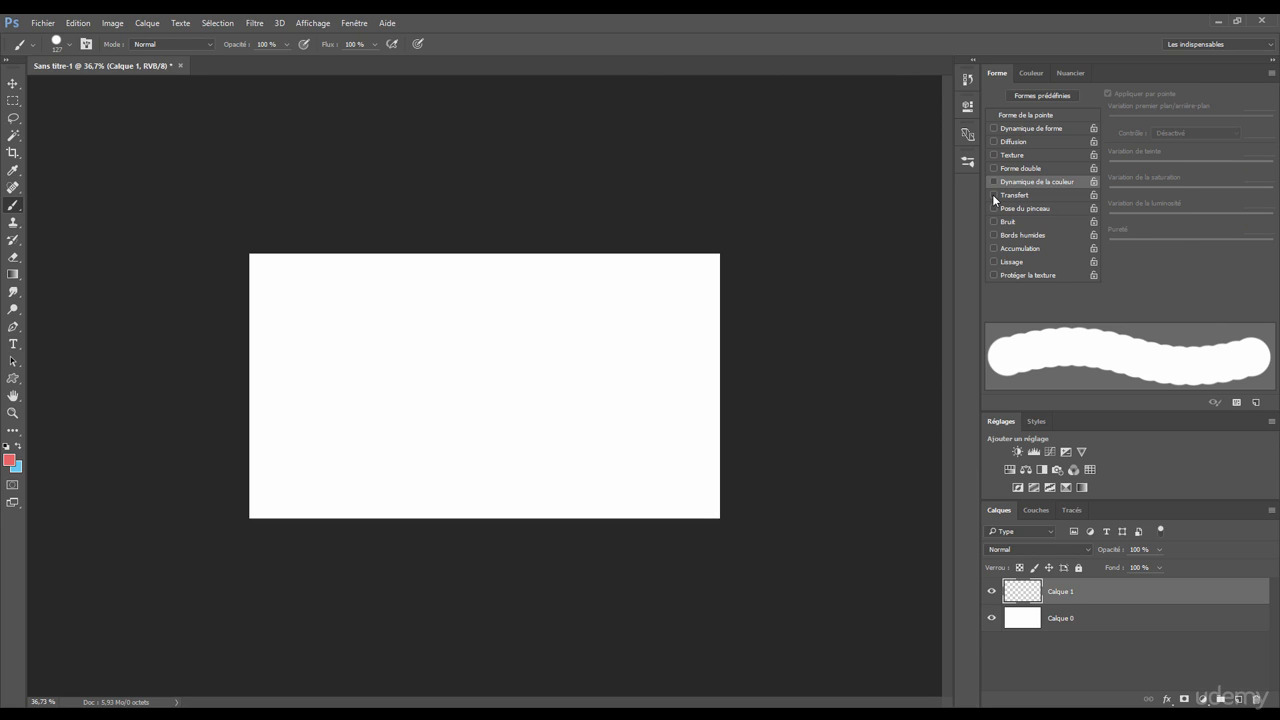
{"action": "left_click", "coordinate": [993, 195]}
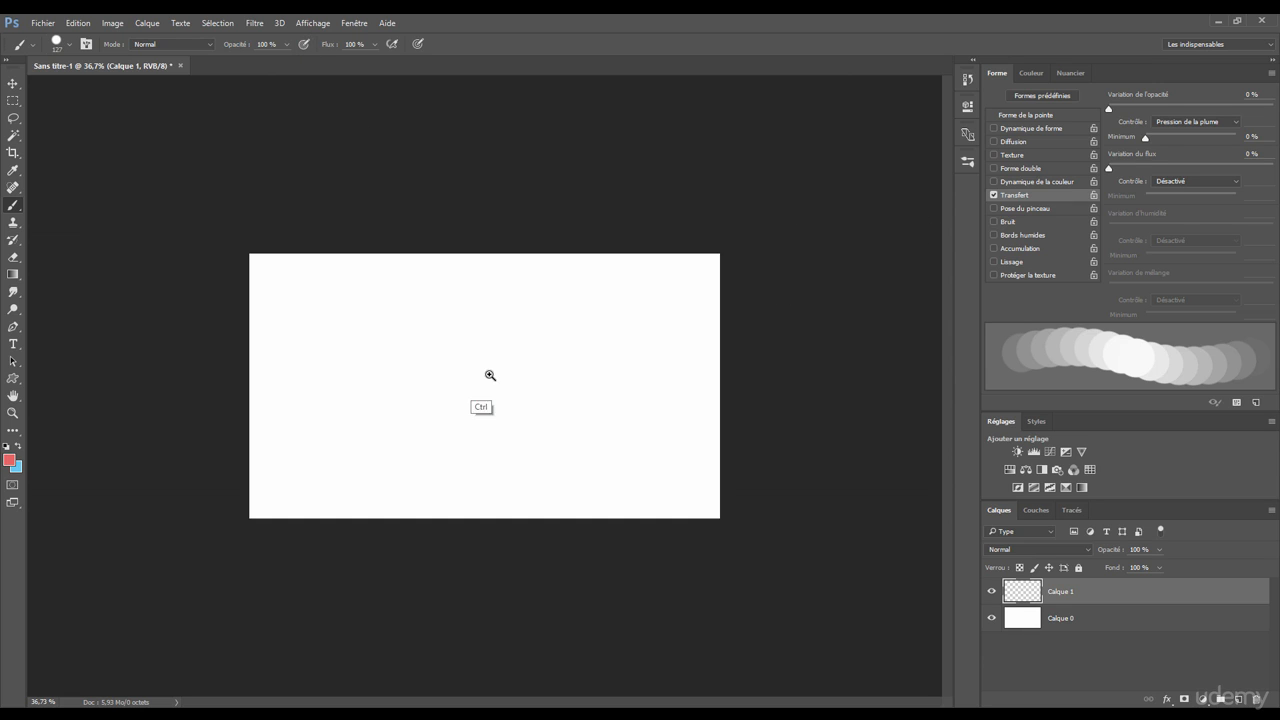
Step: Reset the colours to black and white, disable Transfert, test with a single dab and a stroke, and undo both
{"action": "left_click_drag", "start_coordinate": [490, 375], "coordinate": [537, 380]}
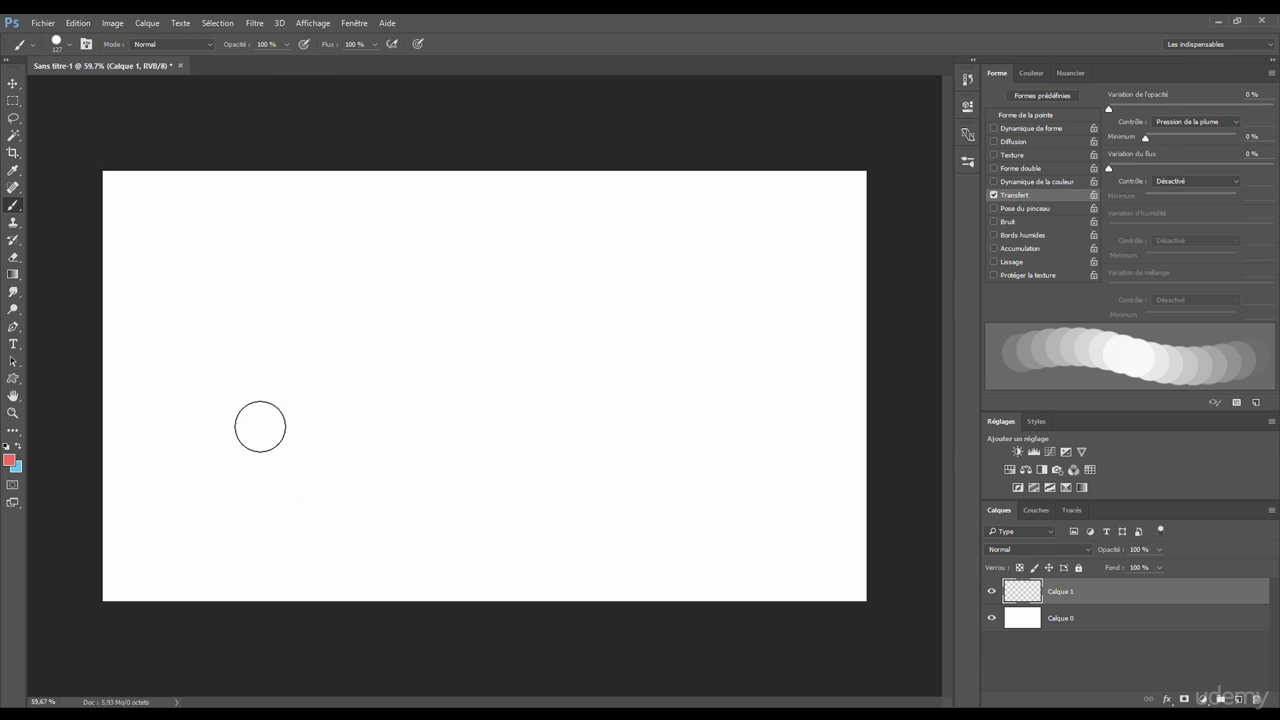
{"action": "key", "text": "d"}
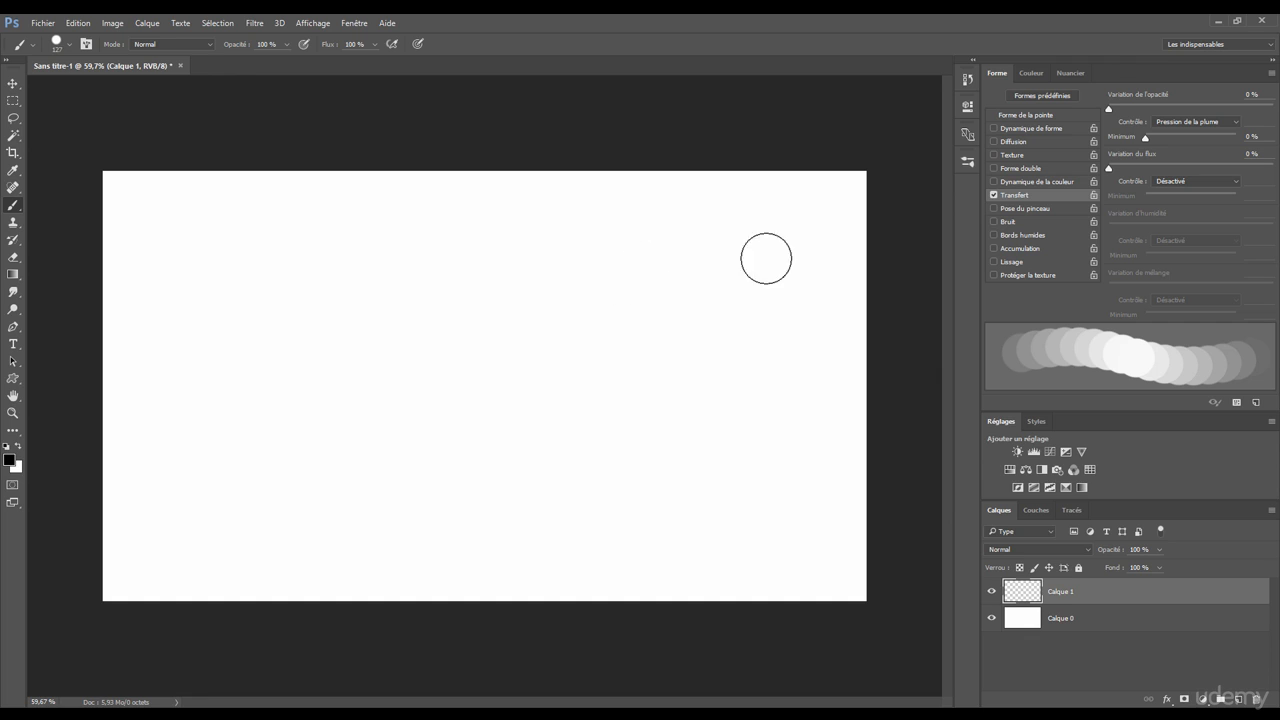
{"action": "left_click", "coordinate": [993, 195]}
{"action": "left_click", "coordinate": [735, 285]}
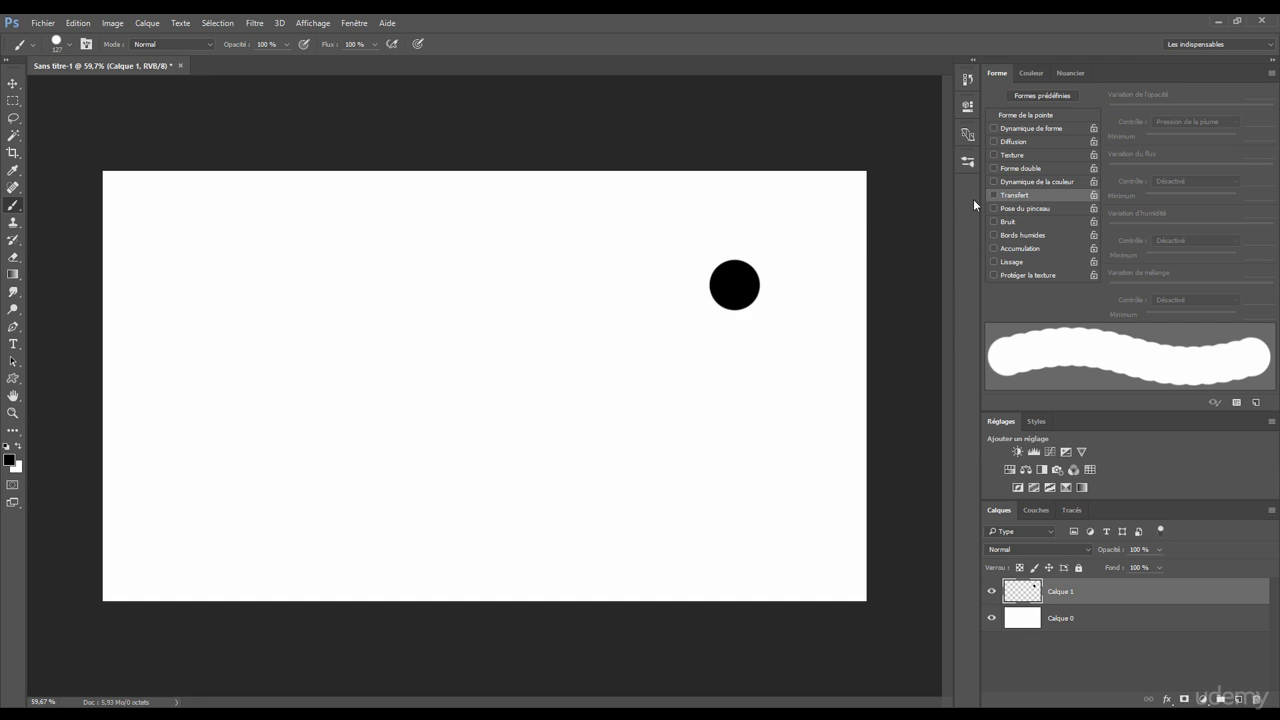
{"action": "key", "text": "ctrl+z"}
{"action": "mouse_move", "coordinate": [712, 285]}
{"action": "left_mouse_down"}
{"action": "mouse_move", "coordinate": [508, 294]}
{"action": "mouse_move", "coordinate": [383, 277]}
{"action": "mouse_move", "coordinate": [234, 506]}
{"action": "mouse_move", "coordinate": [425, 492]}
{"action": "left_mouse_up"}
{"action": "key", "text": "ctrl+z"}
Step: Enable Transfert again with its pen-pressure opacity control, test with a stroke, and undo it
{"action": "left_click", "coordinate": [993, 195]}
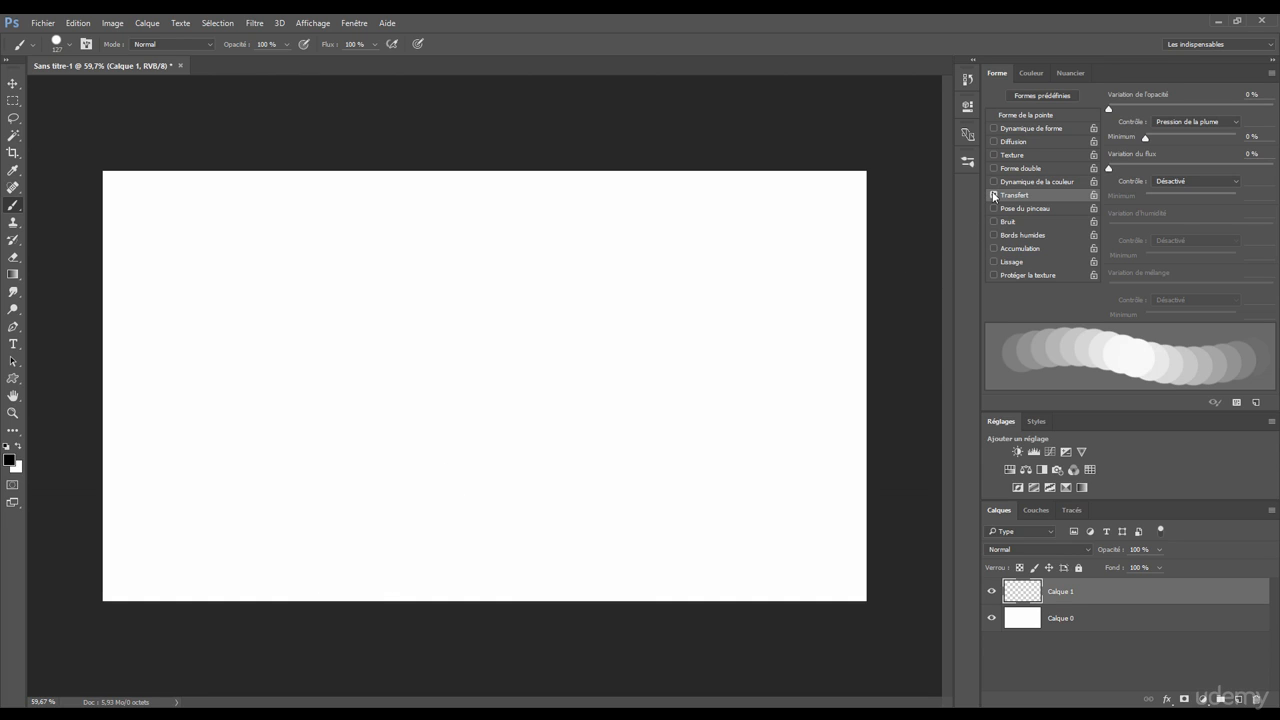
{"action": "mouse_move", "coordinate": [711, 240]}
{"action": "left_mouse_down"}
{"action": "mouse_move", "coordinate": [650, 242]}
{"action": "mouse_move", "coordinate": [613, 347]}
{"action": "mouse_move", "coordinate": [494, 407]}
{"action": "mouse_move", "coordinate": [368, 277]}
{"action": "mouse_move", "coordinate": [249, 365]}
{"action": "mouse_move", "coordinate": [372, 469]}
{"action": "left_mouse_up"}
{"action": "key", "text": "ctrl+z"}
Step: Set the opacity variation control to Désactivé, try it with test strokes, and undo them
{"action": "left_click", "coordinate": [1188, 125]}
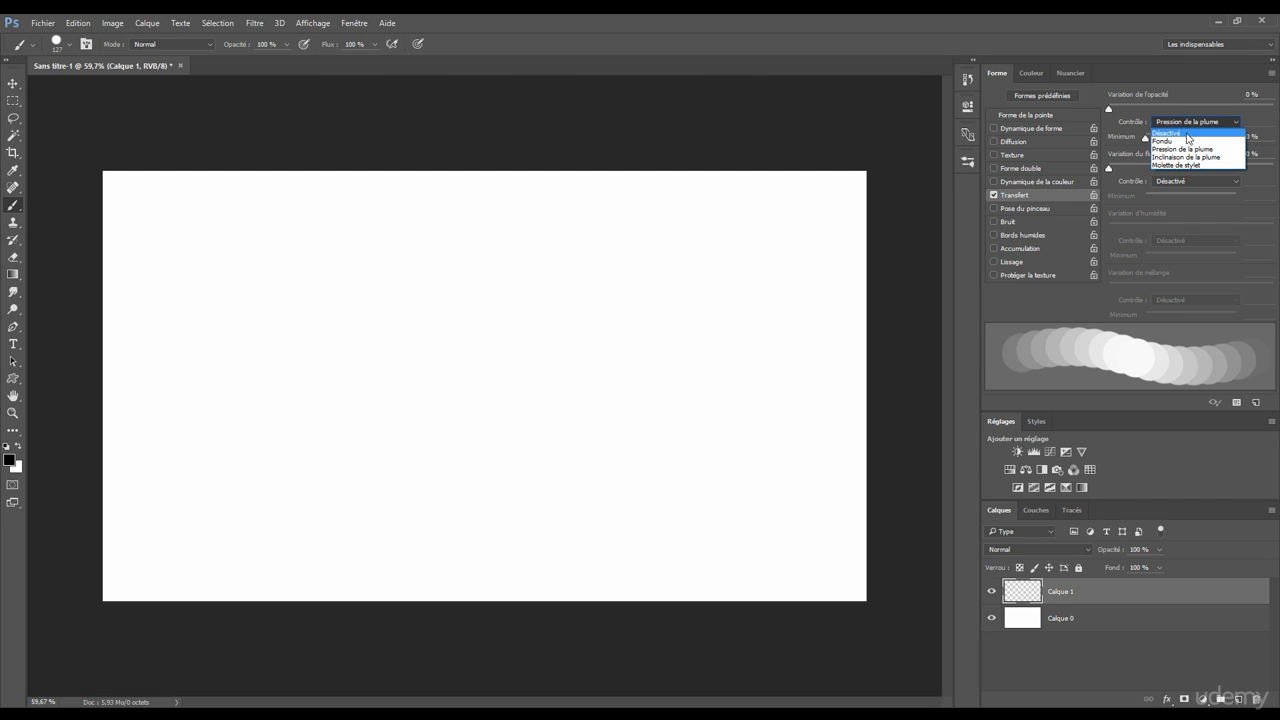
{"action": "left_click", "coordinate": [1190, 133]}
{"action": "left_click_drag", "start_coordinate": [775, 289], "coordinate": [582, 393]}
{"action": "mouse_move", "coordinate": [425, 480]}
{"action": "left_mouse_down"}
{"action": "mouse_move", "coordinate": [281, 285]}
{"action": "mouse_move", "coordinate": [446, 439]}
{"action": "mouse_move", "coordinate": [244, 459]}
{"action": "mouse_move", "coordinate": [470, 420]}
{"action": "left_mouse_up"}
{"action": "key", "text": "ctrl+z"}
Step: Set the opacity variation control to Pression de la plume, test with a stroke, and undo it
{"action": "left_click", "coordinate": [1204, 124]}
{"action": "left_click", "coordinate": [1190, 158]}
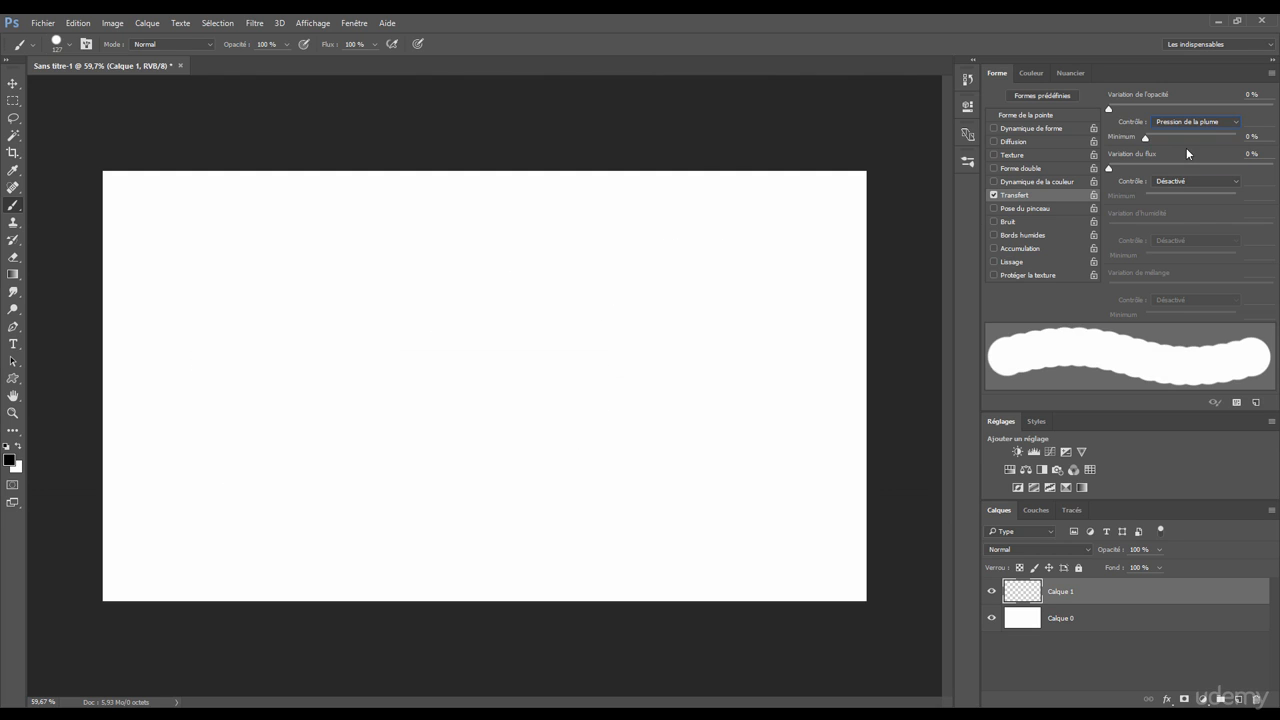
{"action": "mouse_move", "coordinate": [795, 309]}
{"action": "left_mouse_down"}
{"action": "mouse_move", "coordinate": [706, 294]}
{"action": "mouse_move", "coordinate": [674, 369]}
{"action": "mouse_move", "coordinate": [540, 337]}
{"action": "mouse_move", "coordinate": [419, 246]}
{"action": "mouse_move", "coordinate": [229, 334]}
{"action": "mouse_move", "coordinate": [400, 343]}
{"action": "mouse_move", "coordinate": [360, 451]}
{"action": "mouse_move", "coordinate": [478, 478]}
{"action": "left_mouse_up"}
{"action": "key", "text": "ctrl+z"}
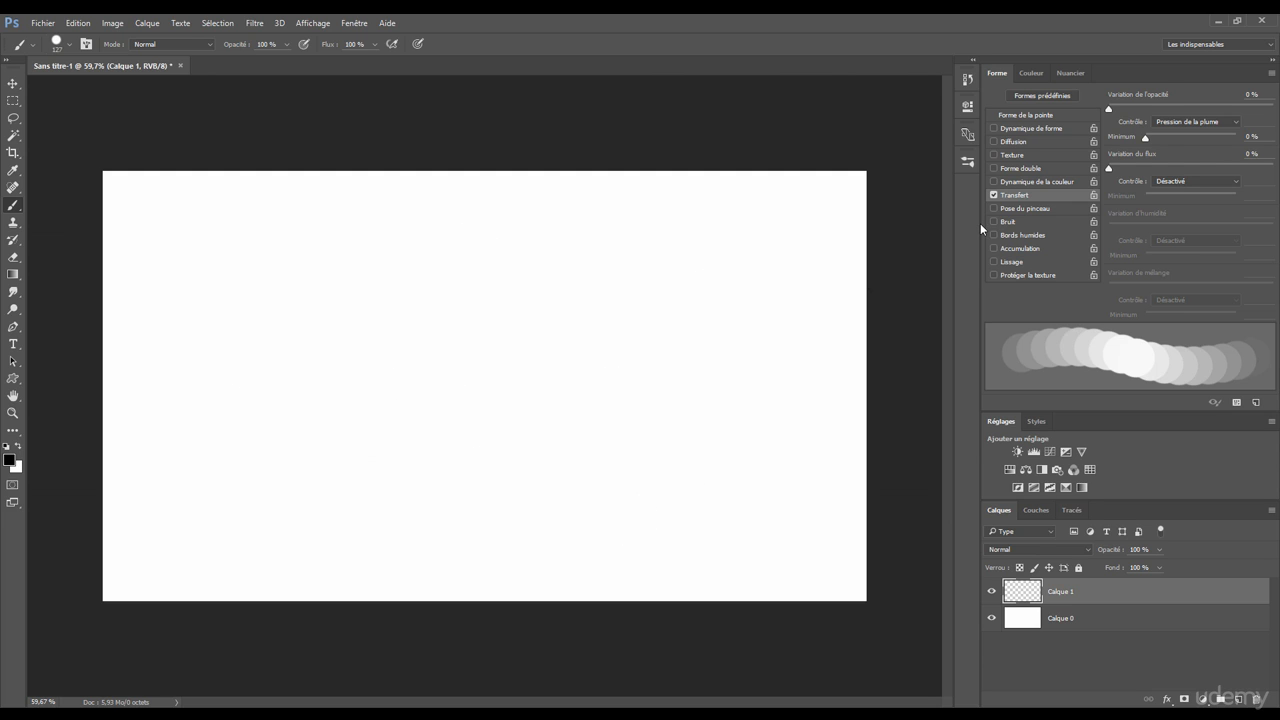
Step: Set the opacity variation control to Fondu with 25 steps, try it with three horizontal strokes, and undo each one
{"action": "left_click", "coordinate": [1172, 123]}
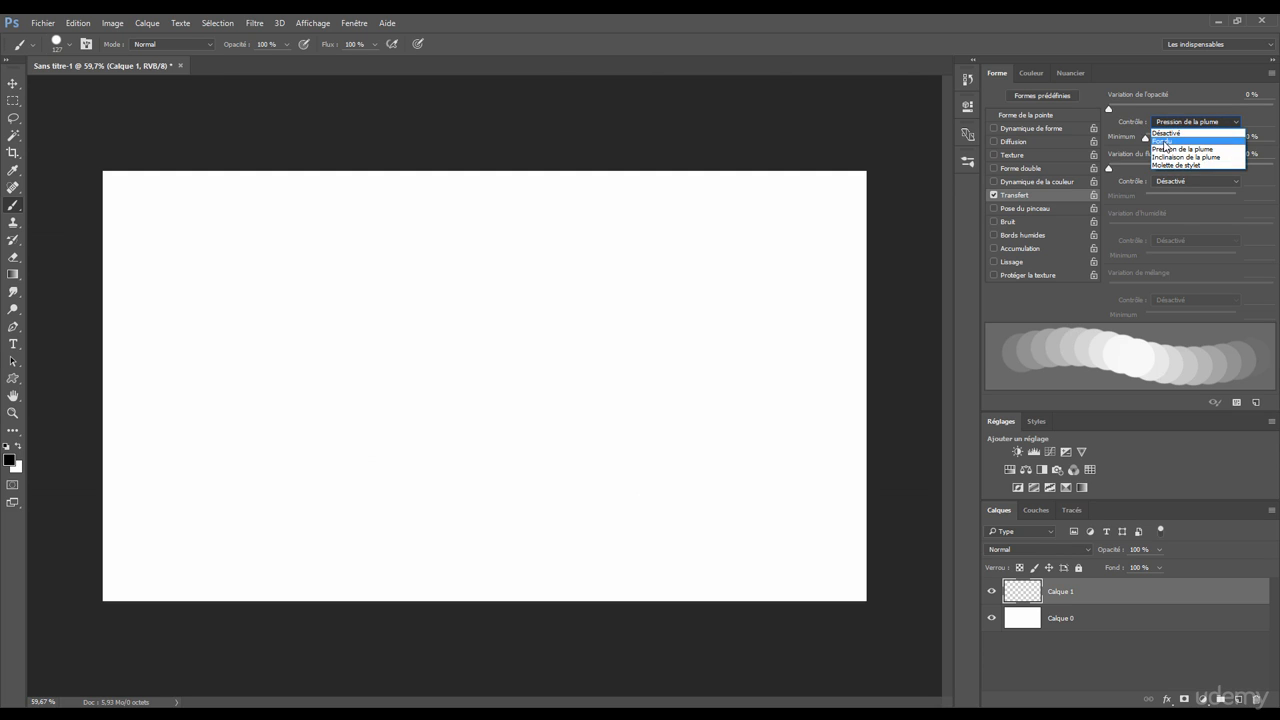
{"action": "left_click", "coordinate": [1163, 142]}
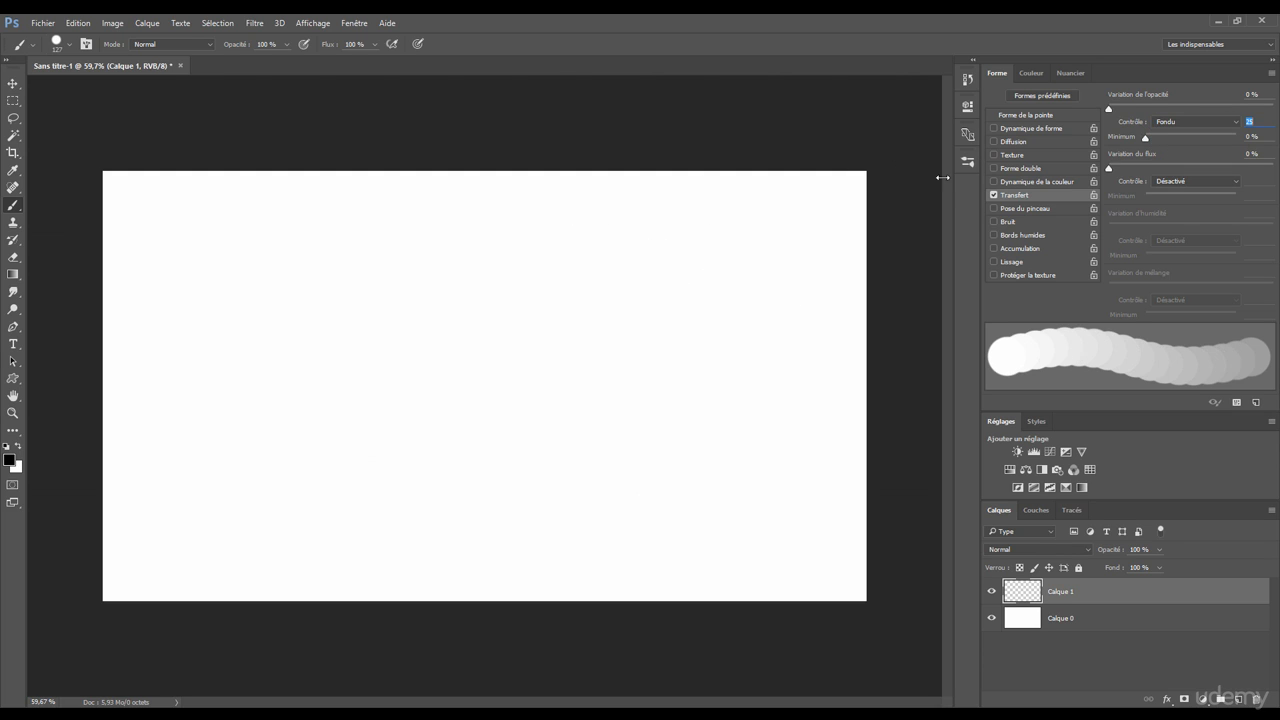
{"action": "left_click_drag", "start_coordinate": [760, 310], "coordinate": [305, 325]}
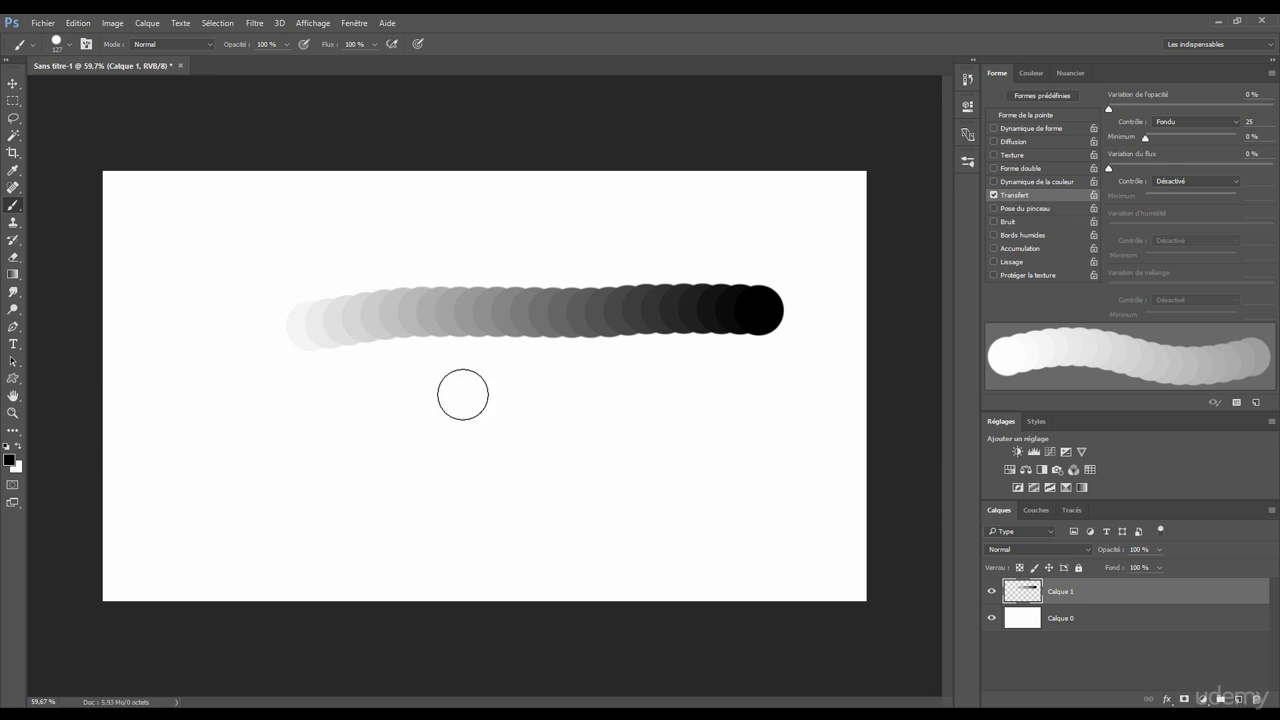
{"action": "key", "text": "ctrl+z"}
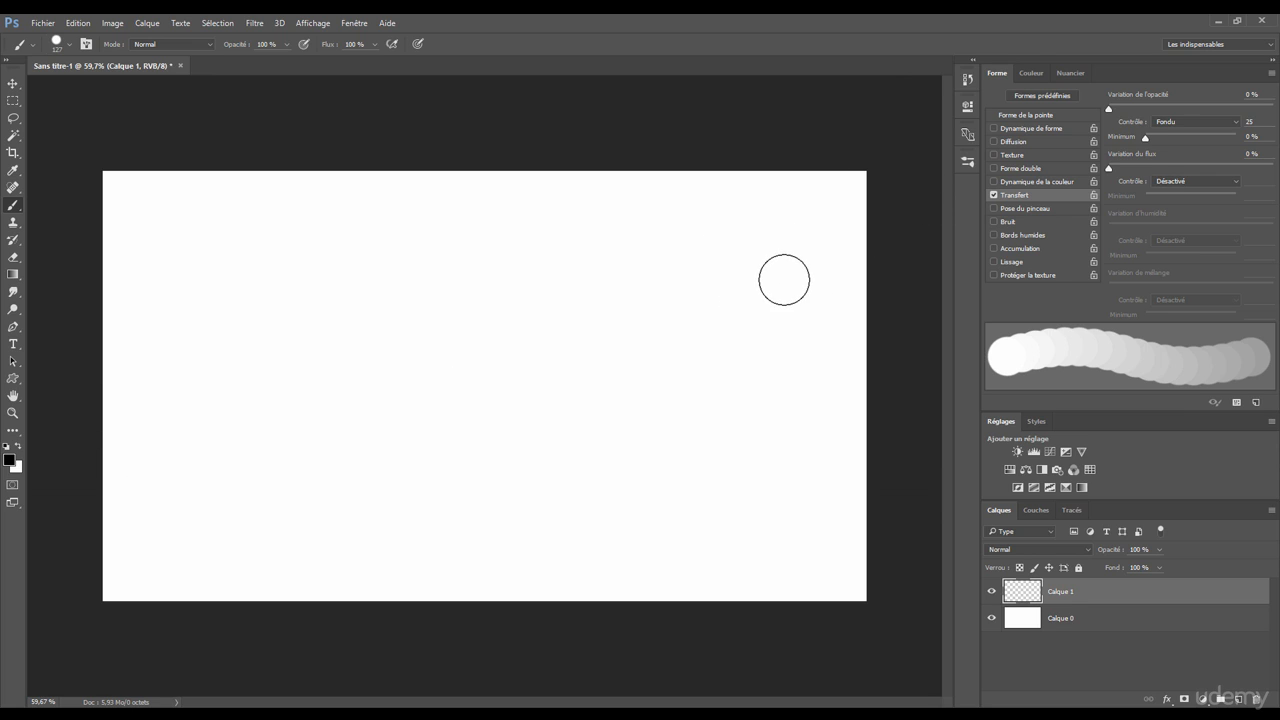
{"action": "left_click_drag", "start_coordinate": [766, 278], "coordinate": [300, 280]}
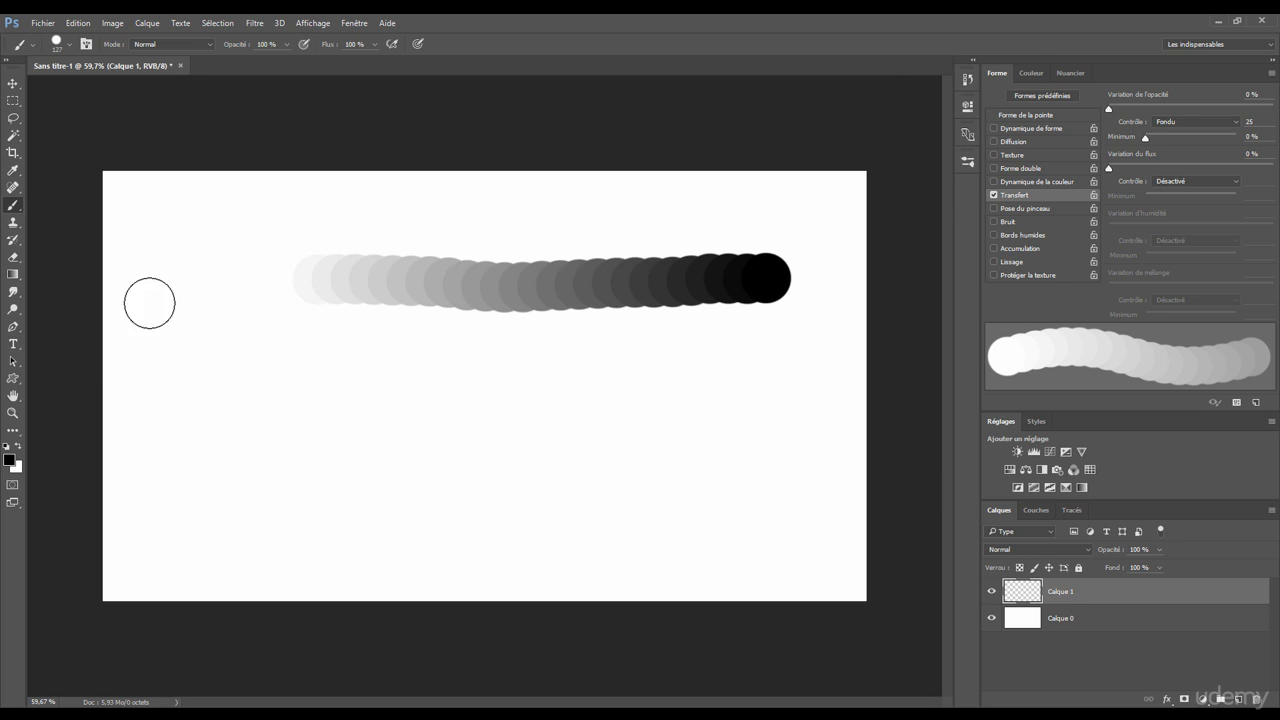
{"action": "key", "text": "ctrl+z"}
{"action": "left_click_drag", "start_coordinate": [777, 255], "coordinate": [271, 274]}
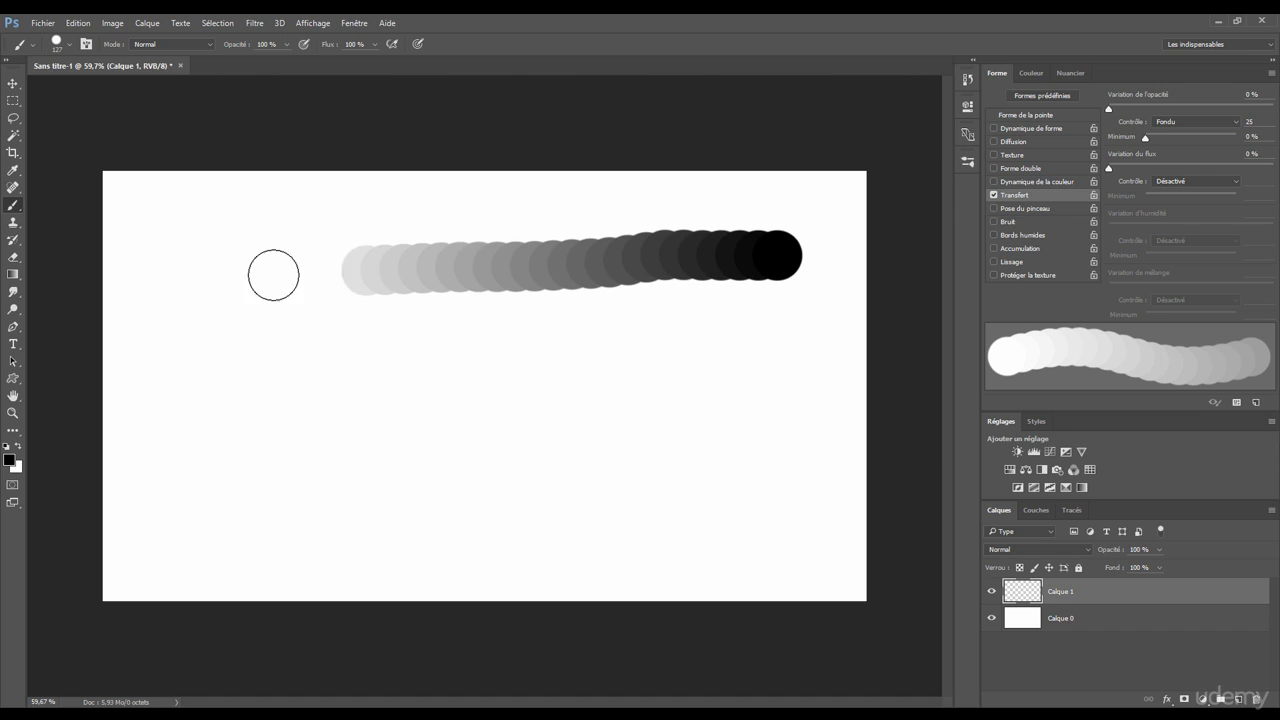
{"action": "key", "text": "ctrl+z"}
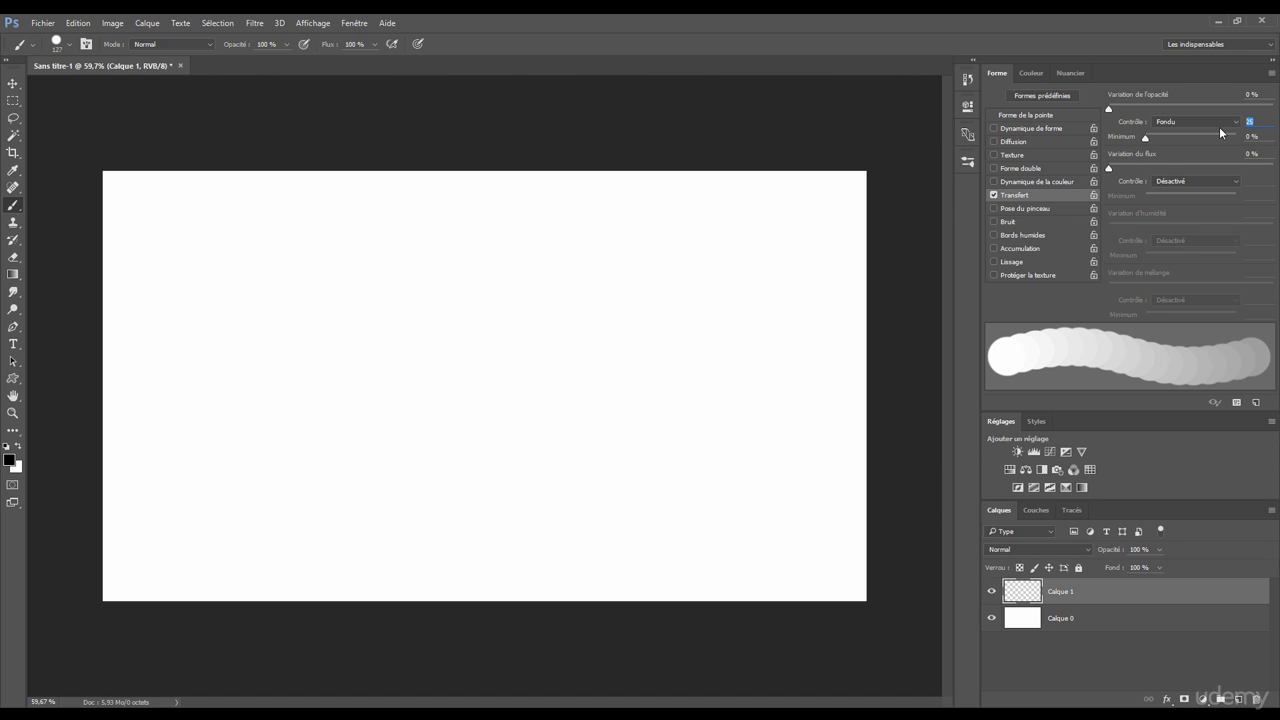
Step: Set the Fondu length for the opacity variation to 5, test it with a stroke, and undo it
{"action": "type", "text": "5"}
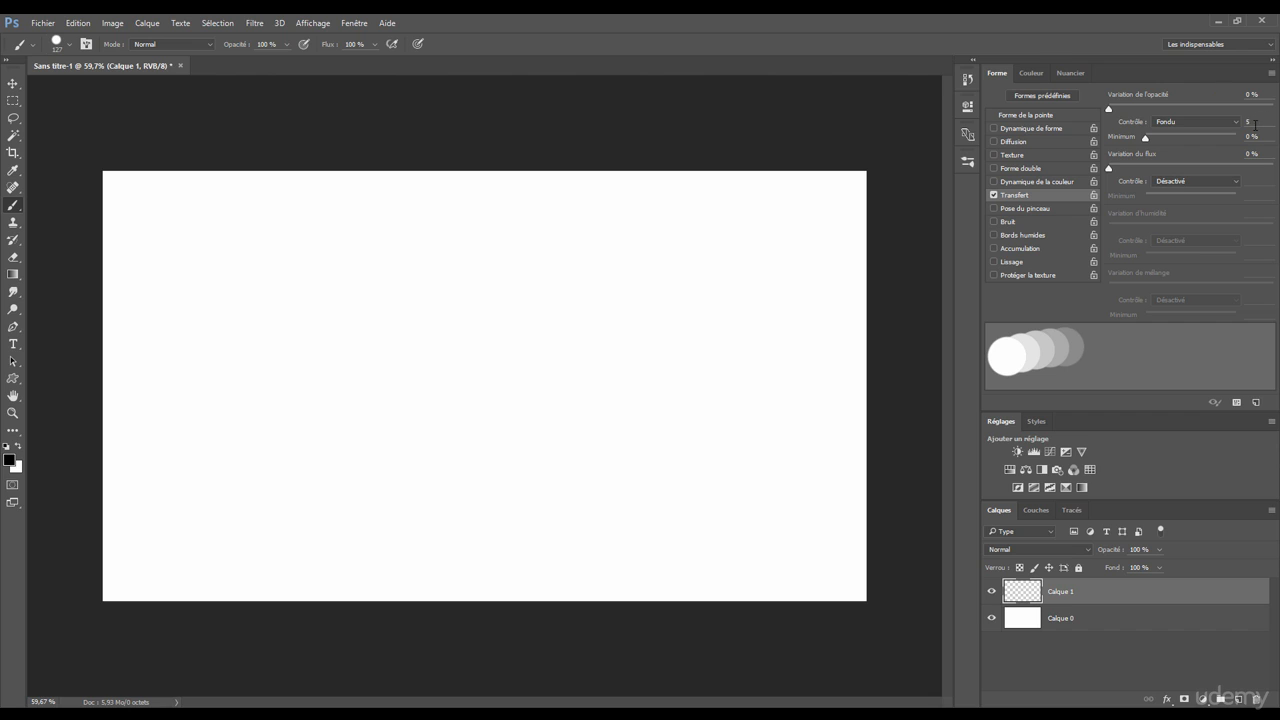
{"action": "left_click_drag", "start_coordinate": [713, 316], "coordinate": [326, 360]}
{"action": "key", "text": "ctrl+z"}
Step: Set the opacity control to Désactivé and the flow variation to 81 %, test with a long winding stroke, and undo it
{"action": "left_click", "coordinate": [1188, 120]}
{"action": "left_click", "coordinate": [1176, 131]}
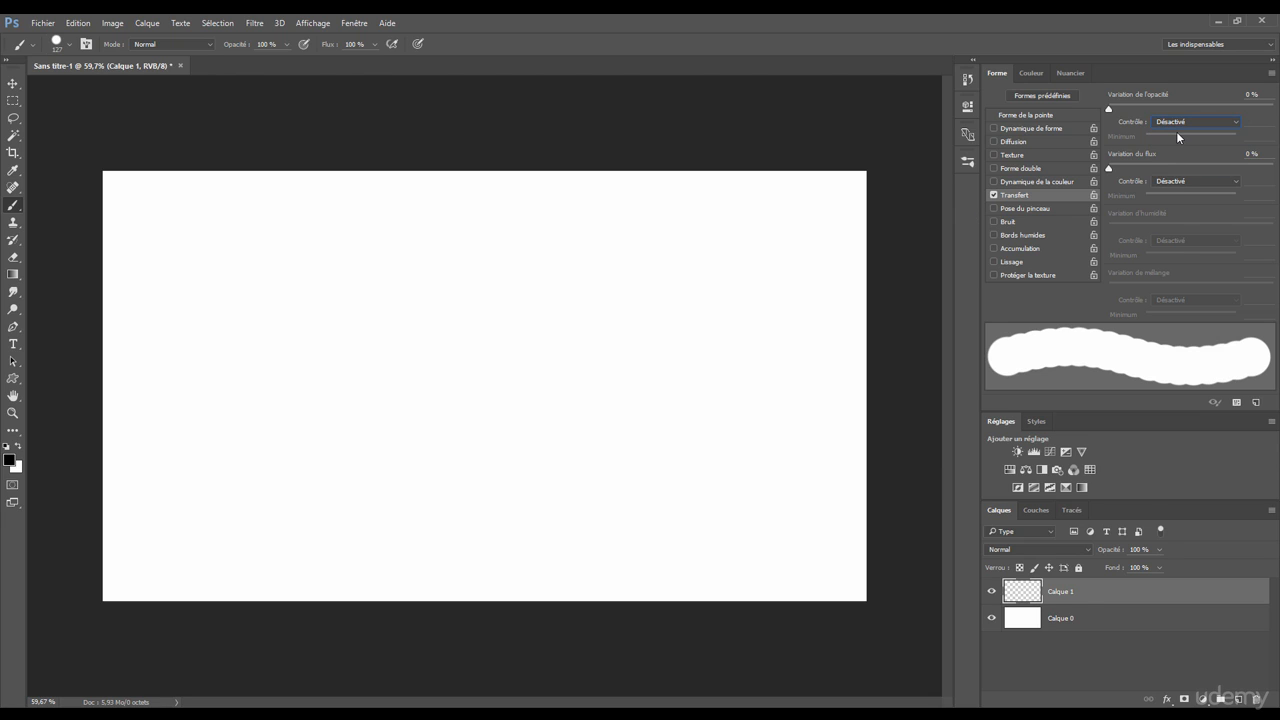
{"action": "left_click_drag", "start_coordinate": [1110, 167], "coordinate": [1244, 168]}
{"action": "mouse_move", "coordinate": [796, 300]}
{"action": "left_mouse_down"}
{"action": "mouse_move", "coordinate": [297, 300]}
{"action": "mouse_move", "coordinate": [249, 339]}
{"action": "mouse_move", "coordinate": [352, 392]}
{"action": "mouse_move", "coordinate": [522, 360]}
{"action": "mouse_move", "coordinate": [645, 430]}
{"action": "mouse_move", "coordinate": [754, 373]}
{"action": "mouse_move", "coordinate": [732, 508]}
{"action": "mouse_move", "coordinate": [359, 470]}
{"action": "mouse_move", "coordinate": [239, 515]}
{"action": "mouse_move", "coordinate": [139, 355]}
{"action": "mouse_move", "coordinate": [229, 220]}
{"action": "left_mouse_up"}
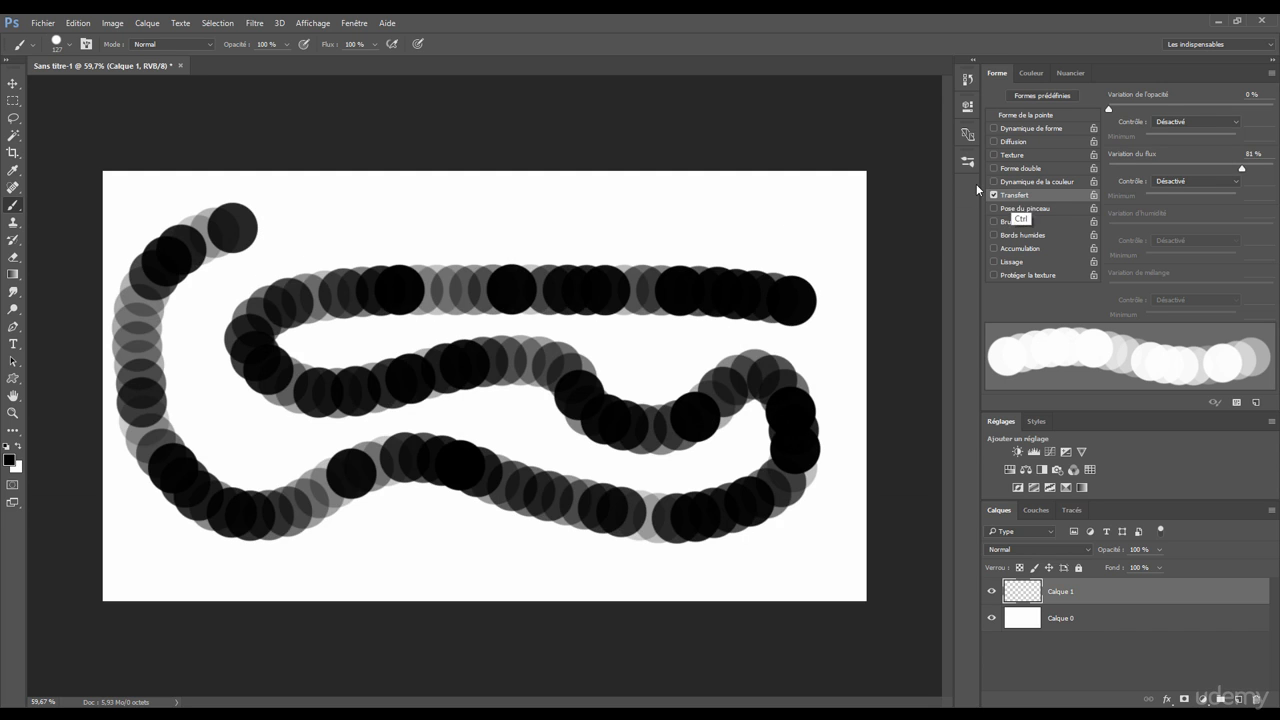
{"action": "key", "text": "ctrl+z"}
Step: Return the flow variation to 0 %, test with a short stroke, and undo it
{"action": "left_click_drag", "start_coordinate": [1213, 172], "coordinate": [1108, 173]}
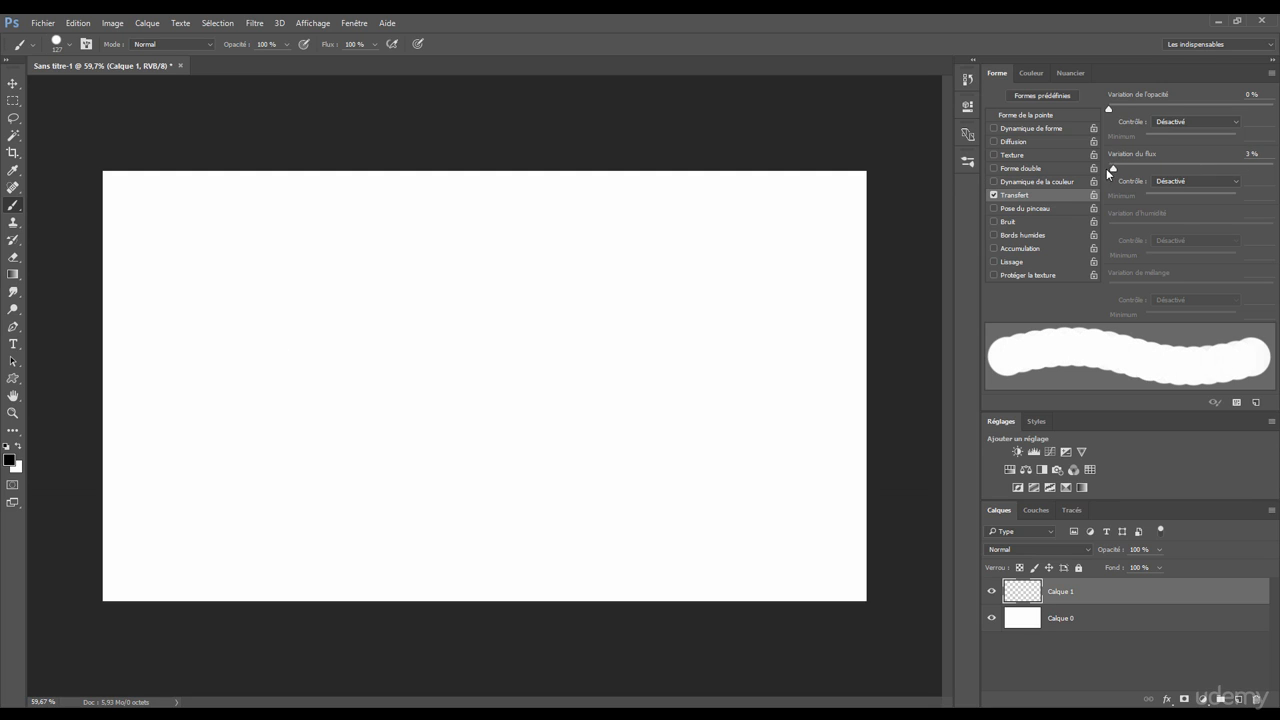
{"action": "left_click_drag", "start_coordinate": [706, 299], "coordinate": [530, 282]}
{"action": "key", "text": "ctrl+z"}
Step: Set the opacity variation control back to Pression de la plume, paint a test stroke, and undo it
{"action": "left_click", "coordinate": [1190, 148]}
{"action": "mouse_move", "coordinate": [798, 317]}
{"action": "left_mouse_down"}
{"action": "mouse_move", "coordinate": [589, 289]}
{"action": "mouse_move", "coordinate": [457, 348]}
{"action": "mouse_move", "coordinate": [505, 443]}
{"action": "mouse_move", "coordinate": [311, 405]}
{"action": "mouse_move", "coordinate": [243, 296]}
{"action": "mouse_move", "coordinate": [218, 481]}
{"action": "mouse_move", "coordinate": [397, 567]}
{"action": "mouse_move", "coordinate": [632, 404]}
{"action": "mouse_move", "coordinate": [712, 475]}
{"action": "mouse_move", "coordinate": [773, 399]}
{"action": "mouse_move", "coordinate": [740, 370]}
{"action": "left_mouse_up"}
{"action": "key", "text": "ctrl+z"}
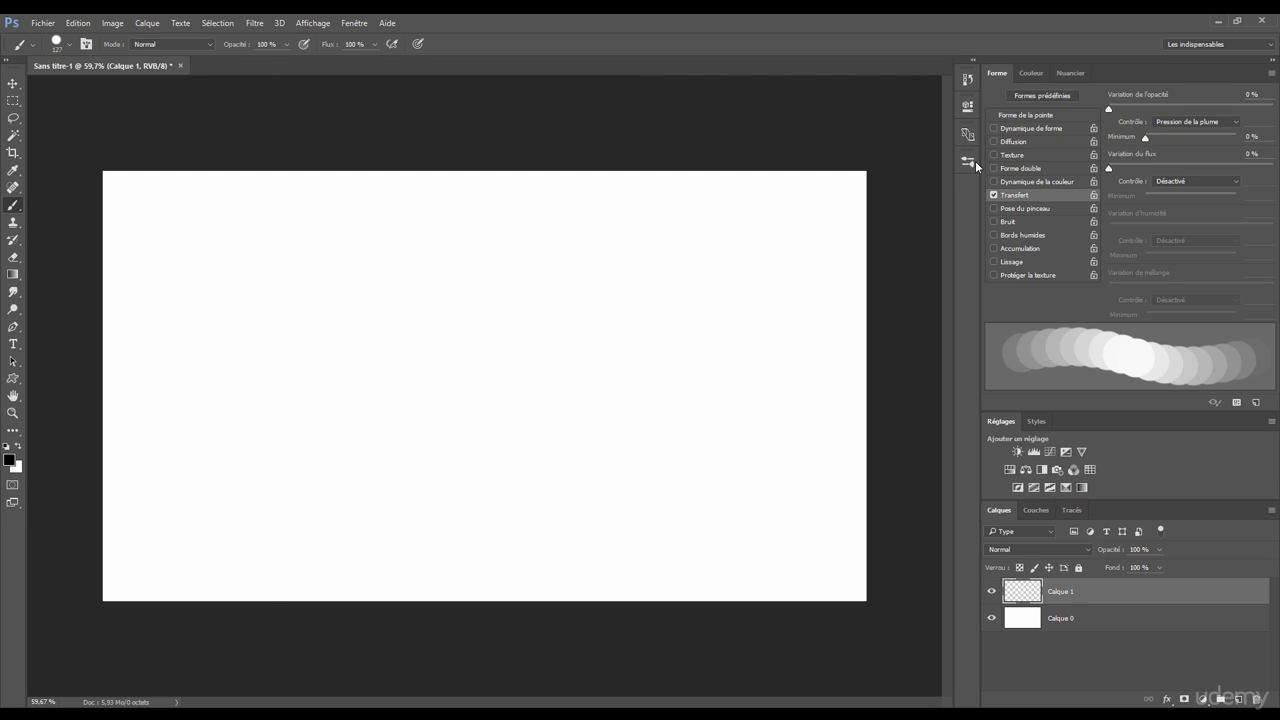
Step: Try a higher flow variation with a test stroke, restore it to 0 %, and review the opacity control options
{"action": "left_click_drag", "start_coordinate": [1108, 168], "coordinate": [1257, 168]}
{"action": "mouse_move", "coordinate": [805, 266]}
{"action": "left_mouse_down"}
{"action": "mouse_move", "coordinate": [483, 245]}
{"action": "mouse_move", "coordinate": [280, 253]}
{"action": "mouse_move", "coordinate": [242, 281]}
{"action": "mouse_move", "coordinate": [233, 374]}
{"action": "mouse_move", "coordinate": [346, 388]}
{"action": "mouse_move", "coordinate": [505, 341]}
{"action": "mouse_move", "coordinate": [623, 337]}
{"action": "mouse_move", "coordinate": [766, 396]}
{"action": "mouse_move", "coordinate": [701, 434]}
{"action": "mouse_move", "coordinate": [518, 417]}
{"action": "mouse_move", "coordinate": [366, 442]}
{"action": "mouse_move", "coordinate": [297, 508]}
{"action": "mouse_move", "coordinate": [474, 538]}
{"action": "mouse_move", "coordinate": [790, 543]}
{"action": "mouse_move", "coordinate": [704, 477]}
{"action": "mouse_move", "coordinate": [447, 489]}
{"action": "mouse_move", "coordinate": [300, 523]}
{"action": "mouse_move", "coordinate": [192, 422]}
{"action": "mouse_move", "coordinate": [429, 335]}
{"action": "mouse_move", "coordinate": [702, 401]}
{"action": "left_mouse_up"}
{"action": "left_click_drag", "start_coordinate": [1108, 168], "coordinate": [1128, 168]}
{"action": "left_click", "coordinate": [1196, 121]}
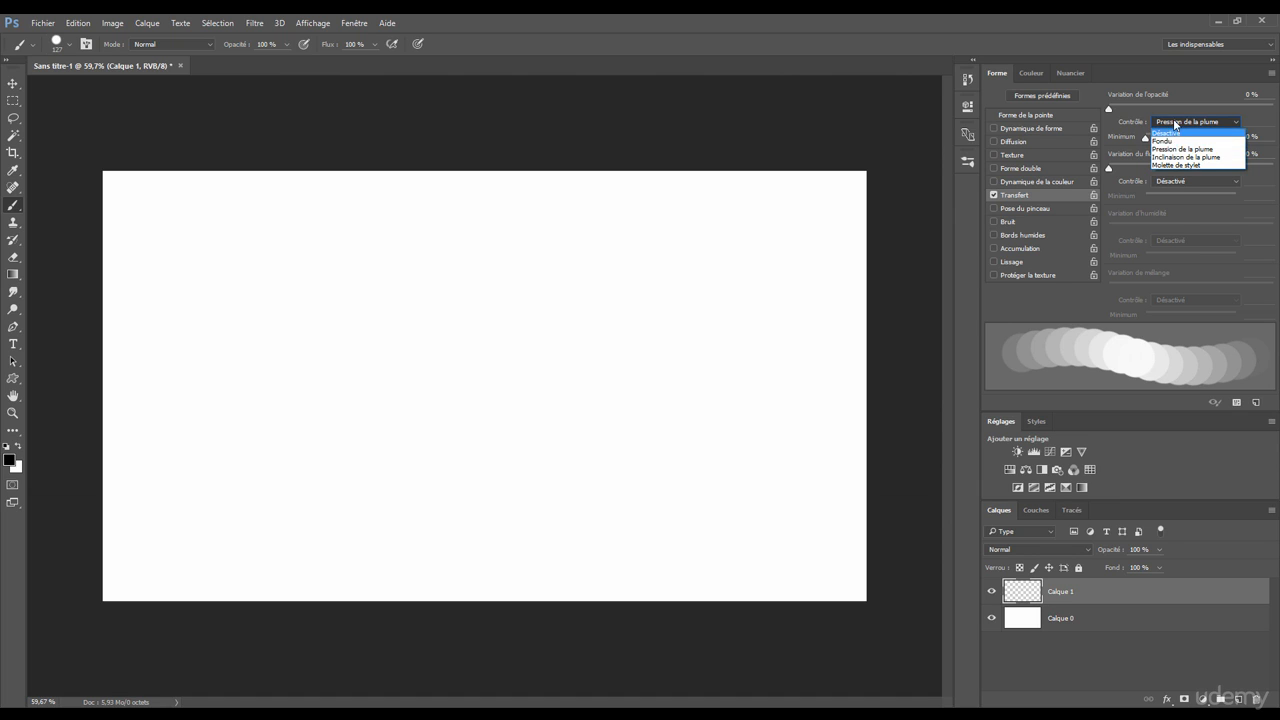
{"action": "left_click", "coordinate": [1176, 122]}
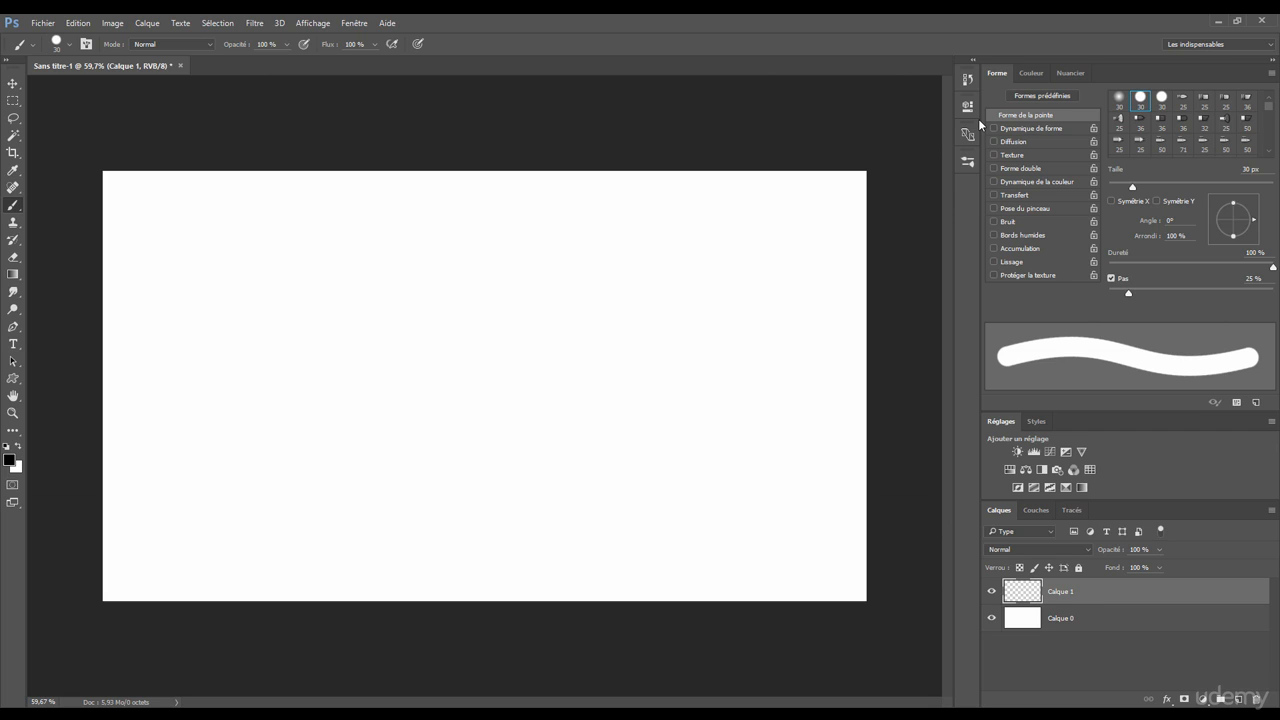
Step: Try the 134 px grass brush tip and select the 74 px leaf tip among the brush tip shapes
{"action": "left_click_drag", "start_coordinate": [1269, 105], "coordinate": [1266, 125]}
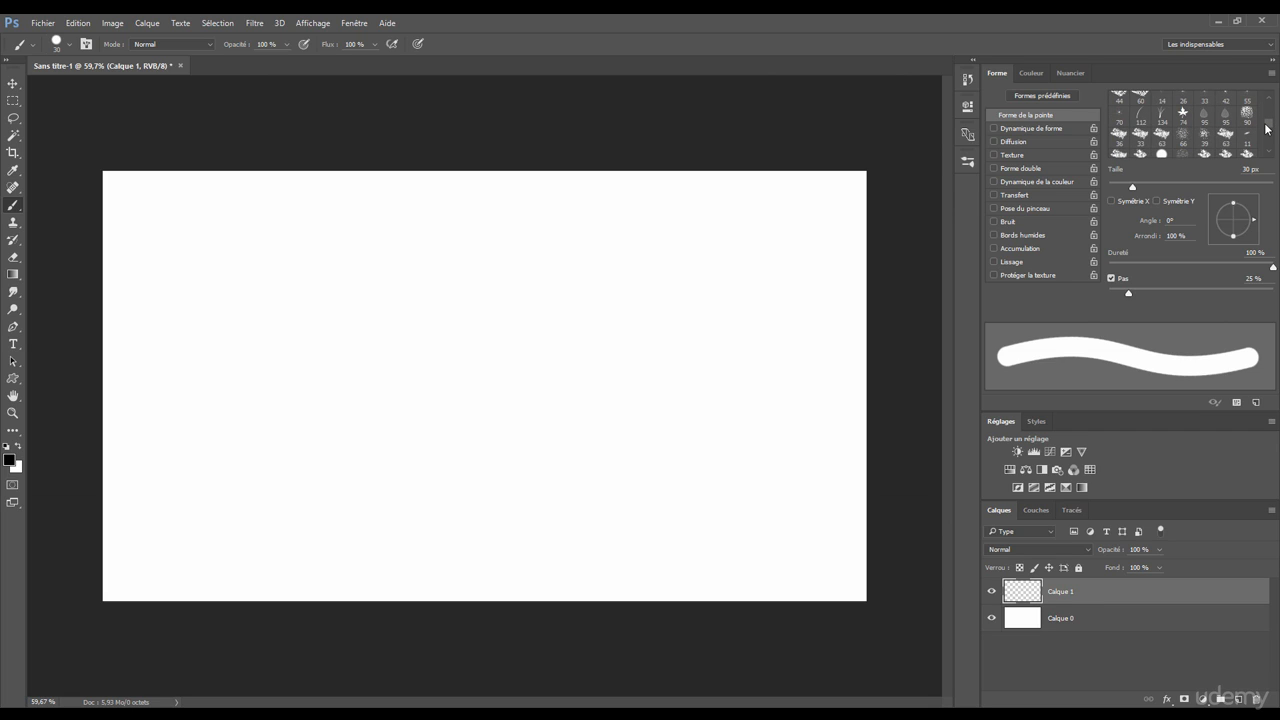
{"action": "left_click", "coordinate": [1163, 118]}
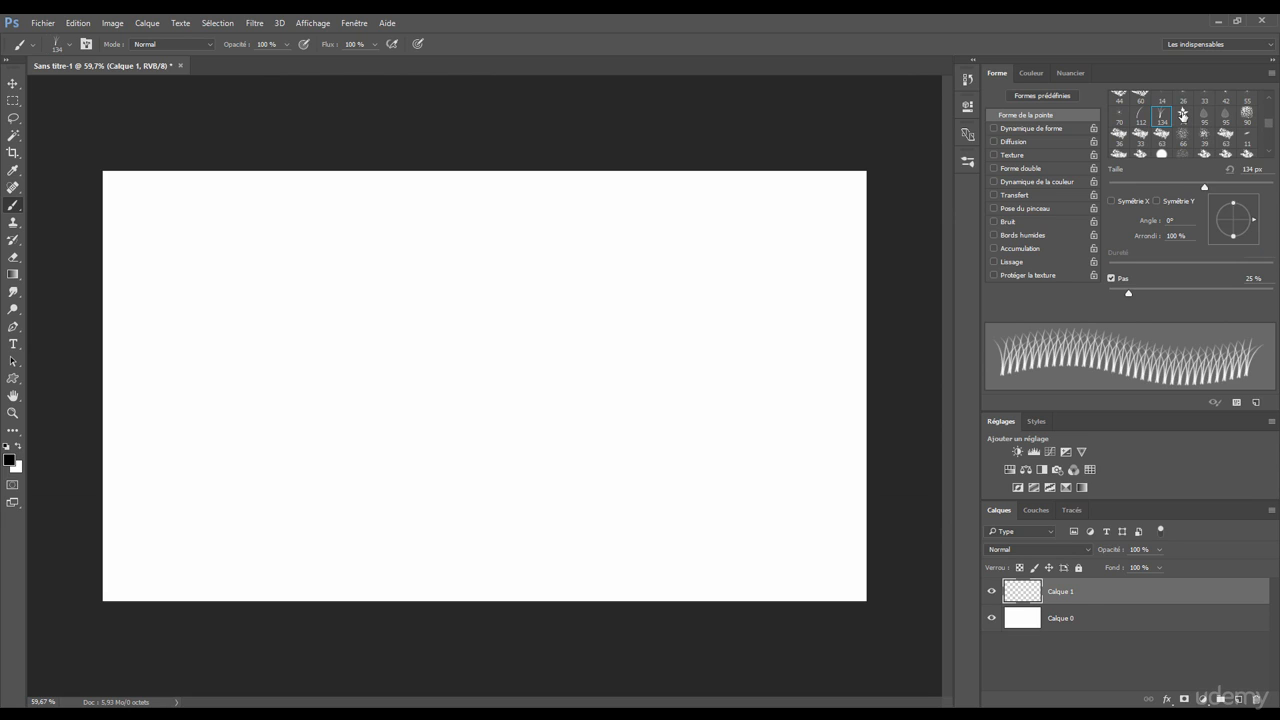
{"action": "left_click", "coordinate": [1183, 116]}
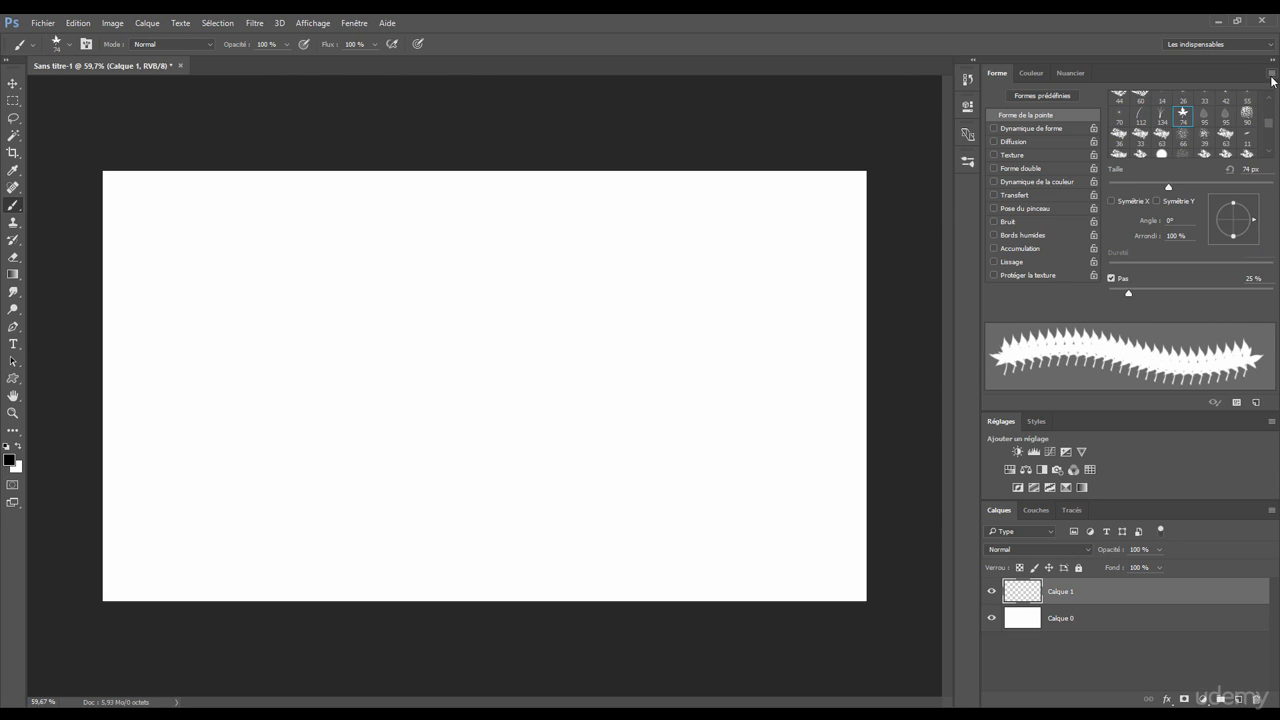